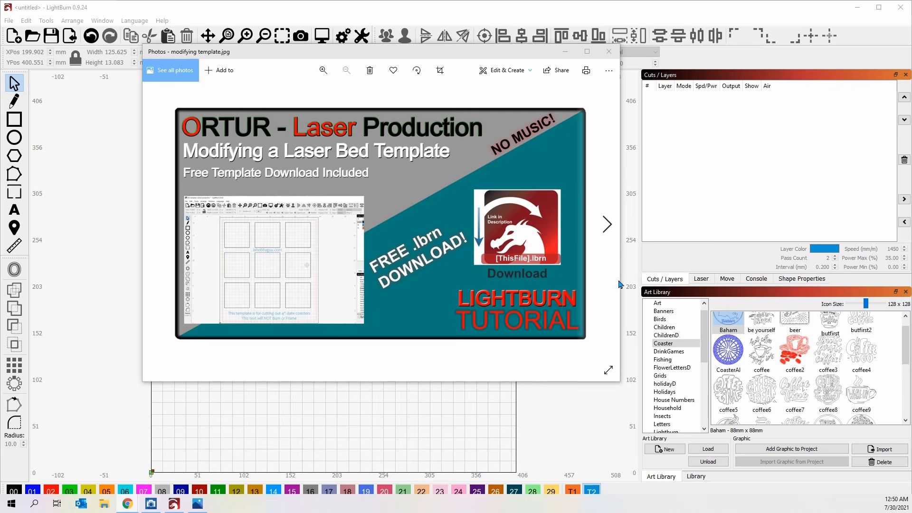
# - Minimize the 'Modifying a Laser Bed Template' image in Photos to reveal LightBurn's empty canvas
pyautogui.click(565, 55)
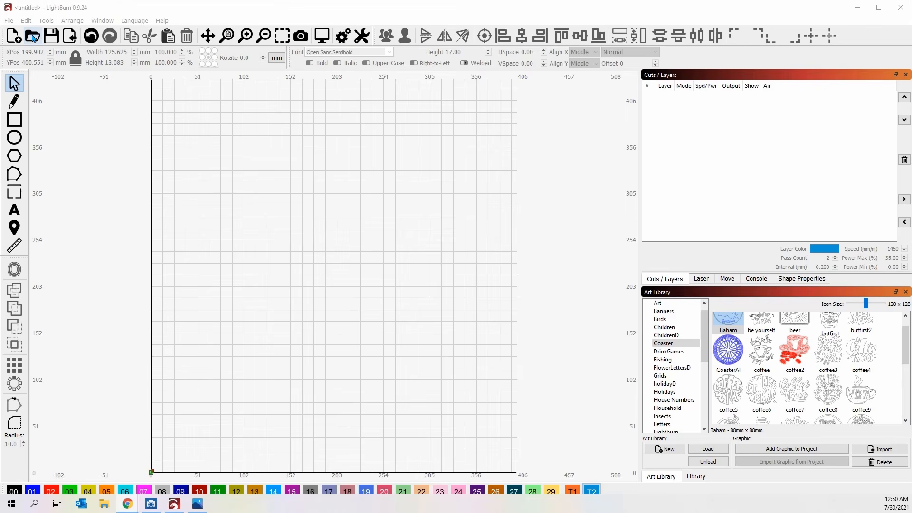
# - Open 4in-template-cutout-production.lbrn, read through its Project Notes, and close them
pyautogui.click(33, 36)
pyautogui.click(197, 104)
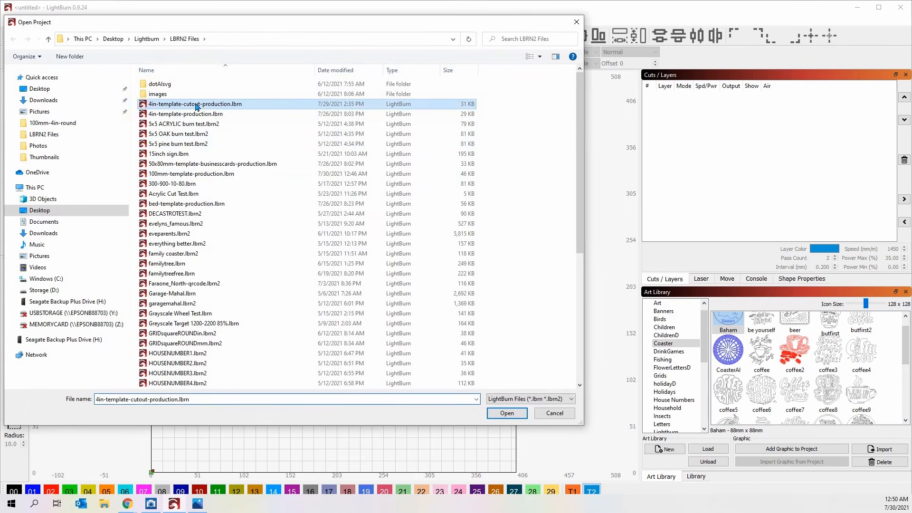
pyautogui.doubleClick(197, 104)
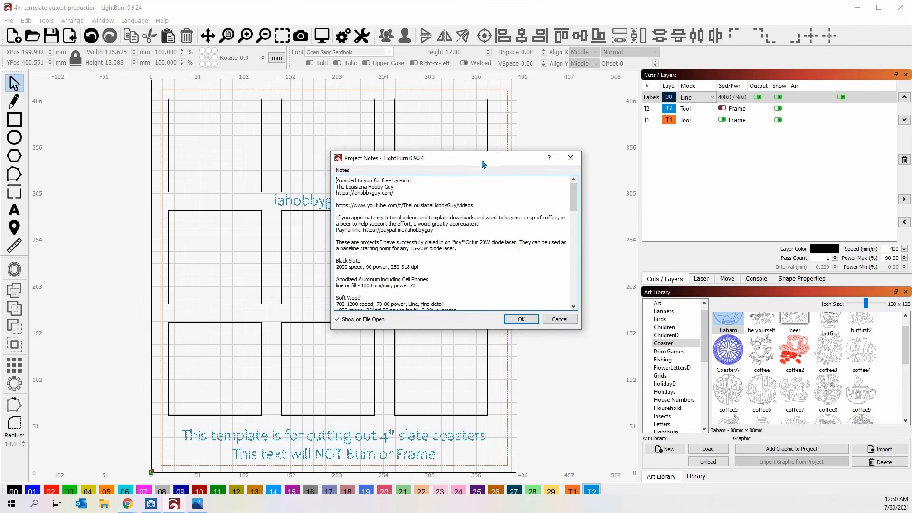
pyautogui.moveTo(483, 163); pyautogui.dragTo(428, 144)
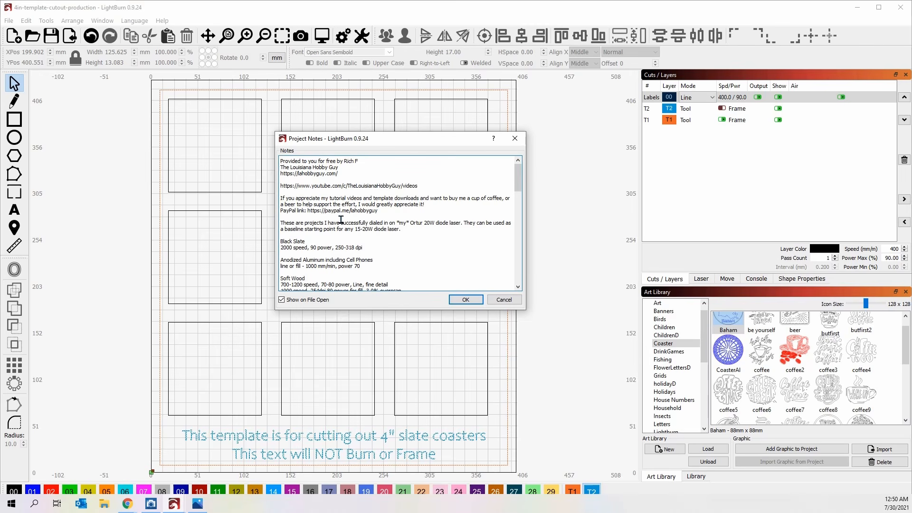
pyautogui.scroll(-1, 375, 214)
pyautogui.scroll(-5, 375, 214)
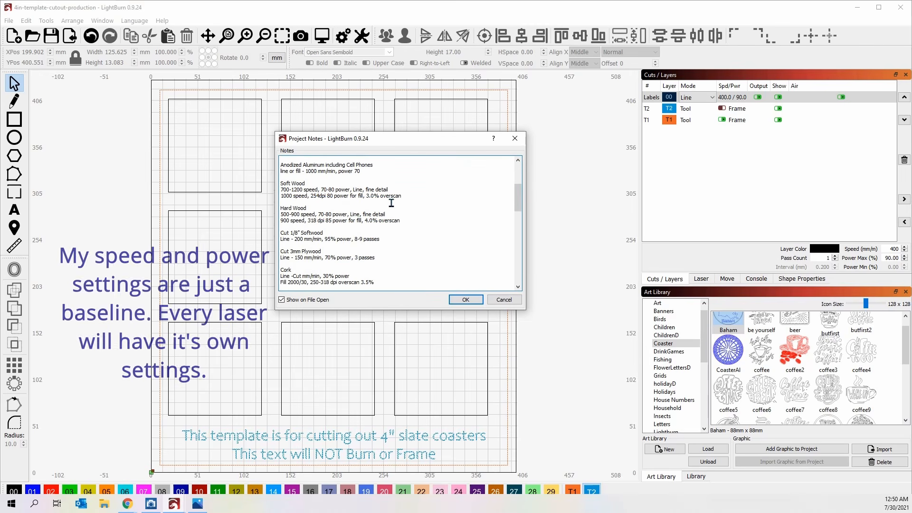
pyautogui.scroll(-10, 390, 203)
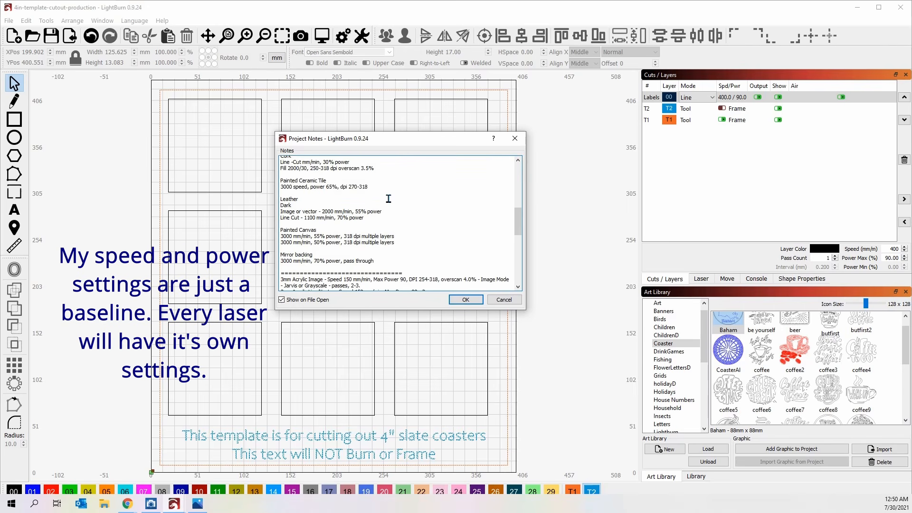
pyautogui.scroll(-1, 389, 199)
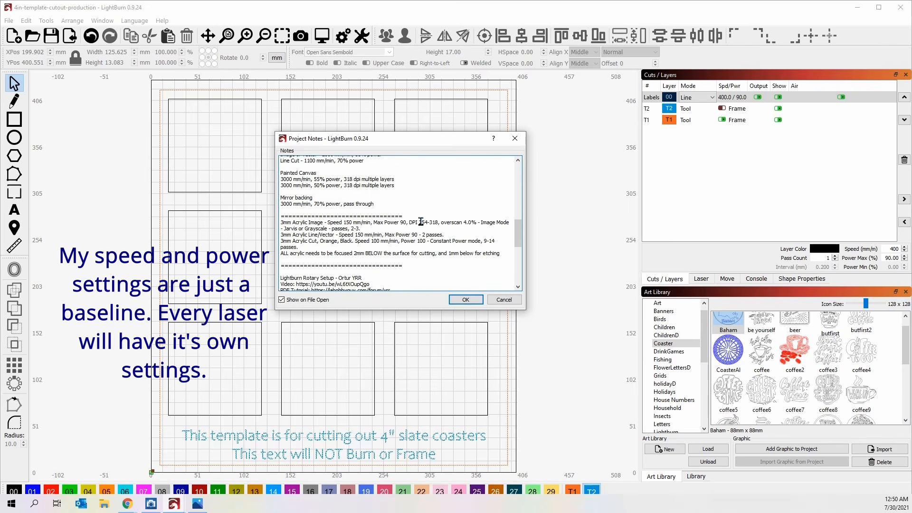
pyautogui.click(465, 300)
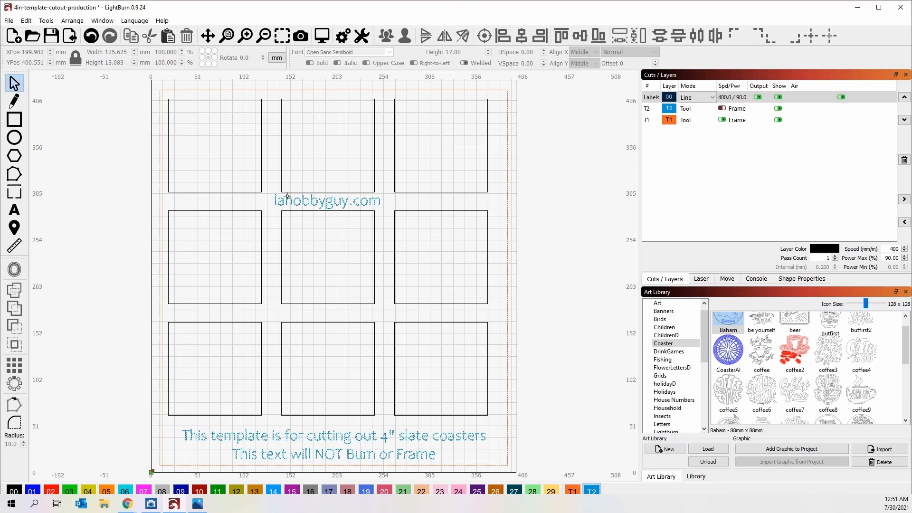
pyautogui.click(10, 22)
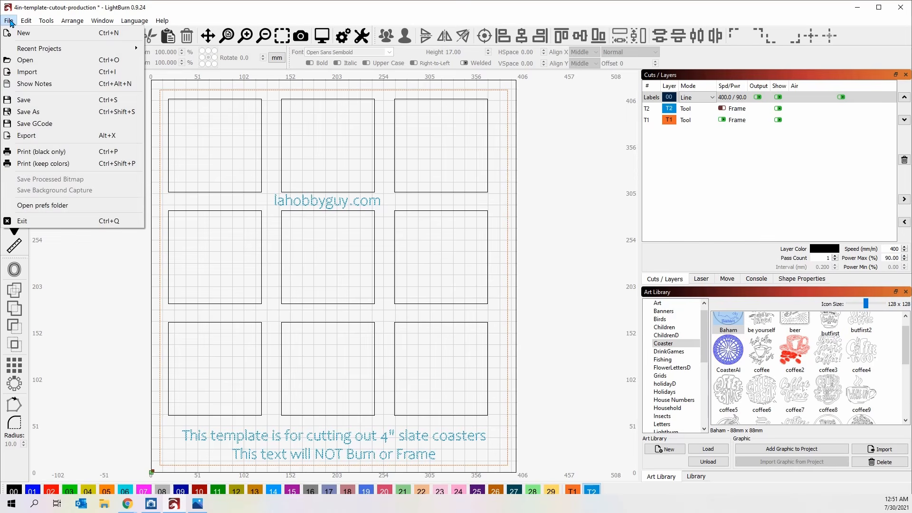
pyautogui.click(56, 89)
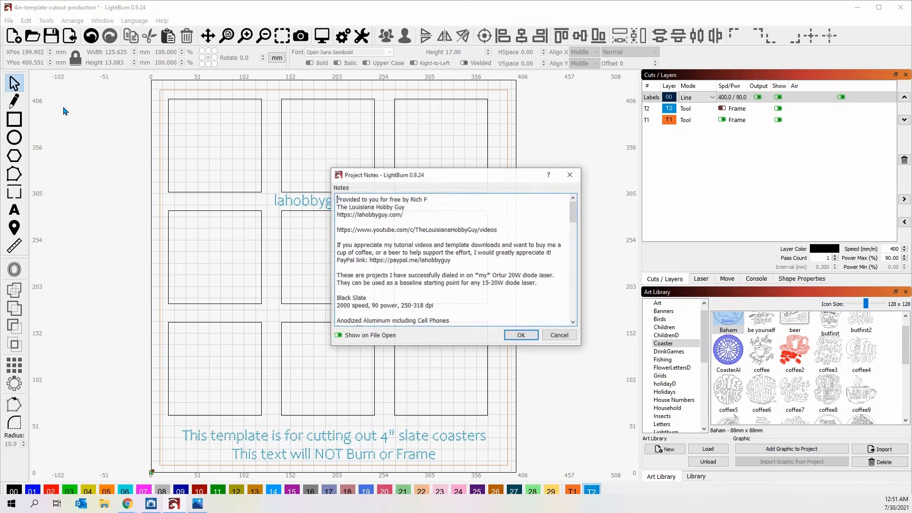
pyautogui.click(519, 334)
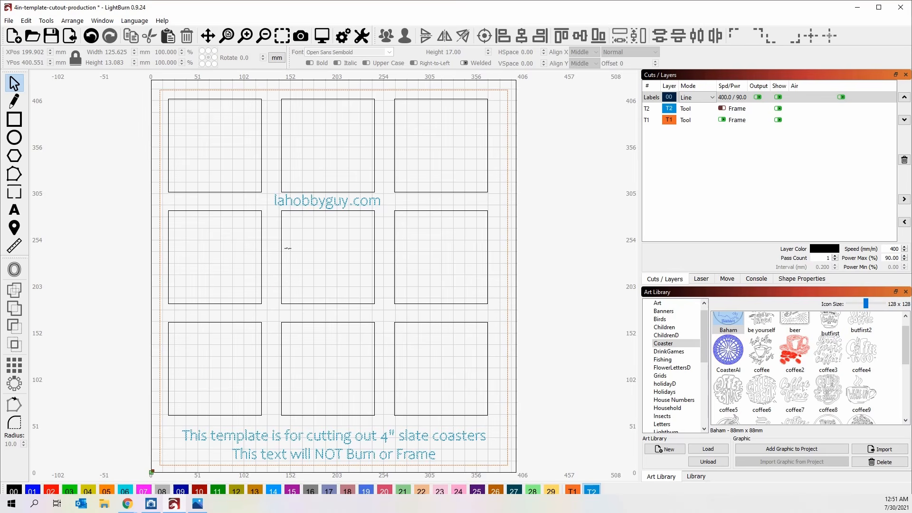
# - Marquee-select the nine coaster squares and template text, then delete them
pyautogui.moveTo(472, 452); pyautogui.dragTo(192, 134)
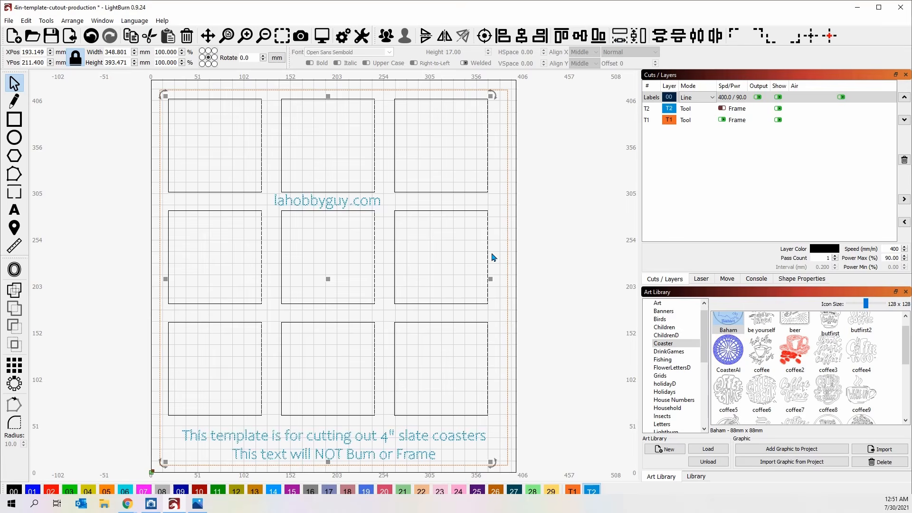
pyautogui.press('Delete')
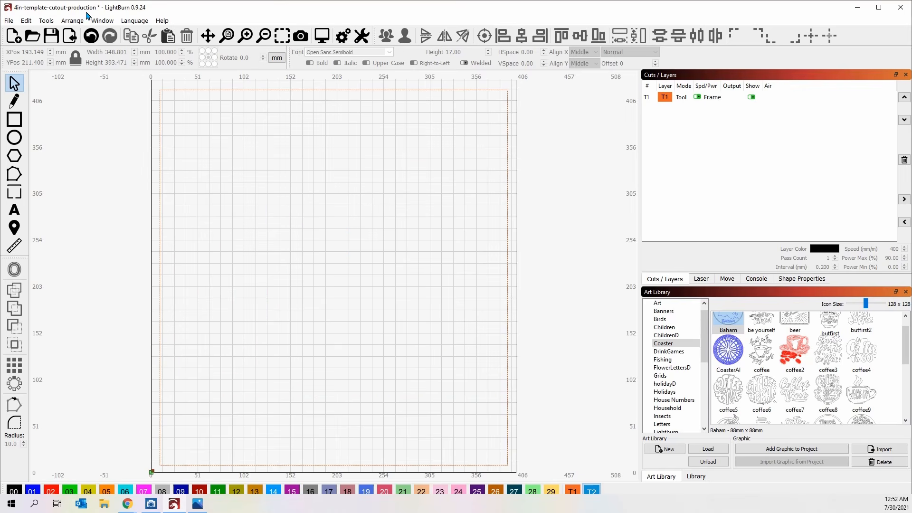
# - Draw a circle in the upper-left work area and set its width to 100 mm
pyautogui.click(15, 138)
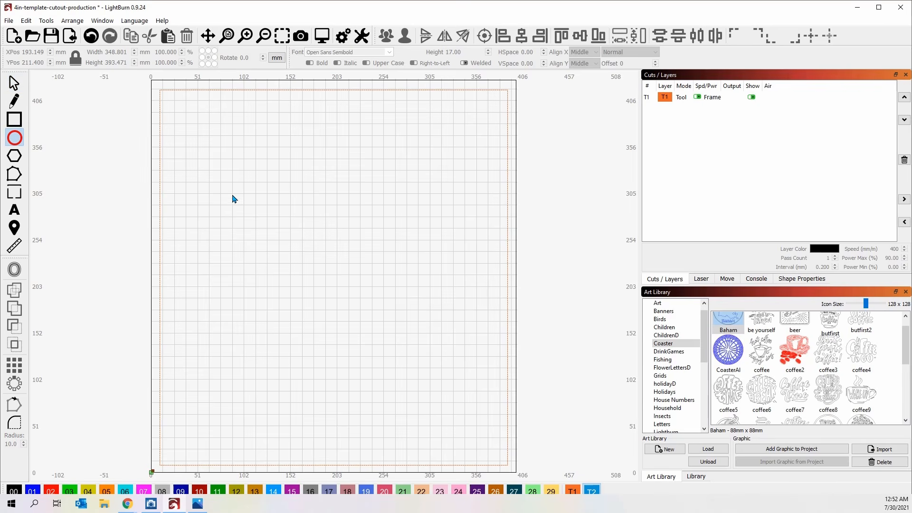
pyautogui.moveTo(197, 144)
pyautogui.mouseDown()
pyautogui.moveTo(212, 168)
pyautogui.moveTo(279, 221)
pyautogui.mouseUp()
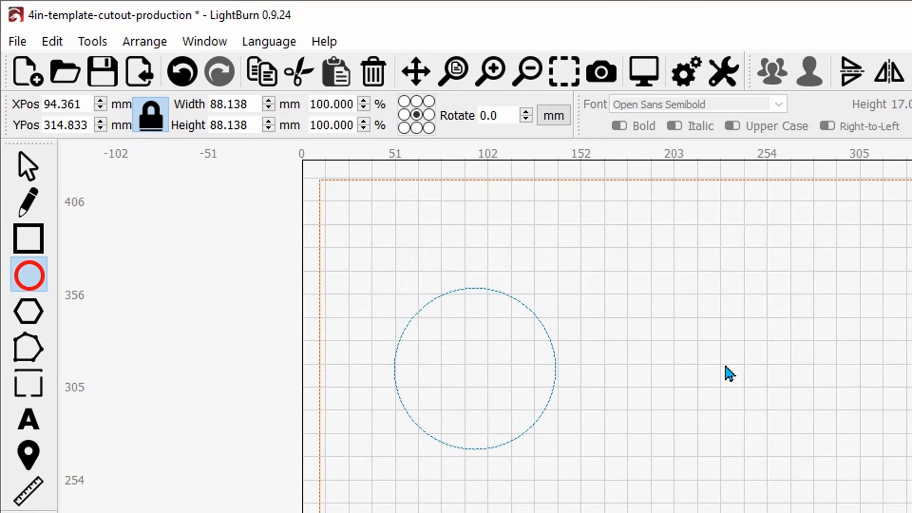
pyautogui.moveTo(247, 104); pyautogui.dragTo(211, 104)
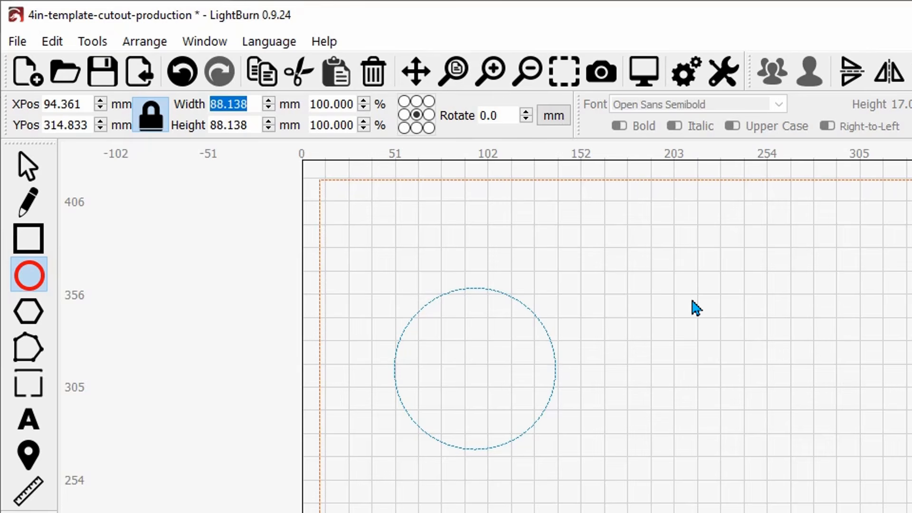
pyautogui.write('100')
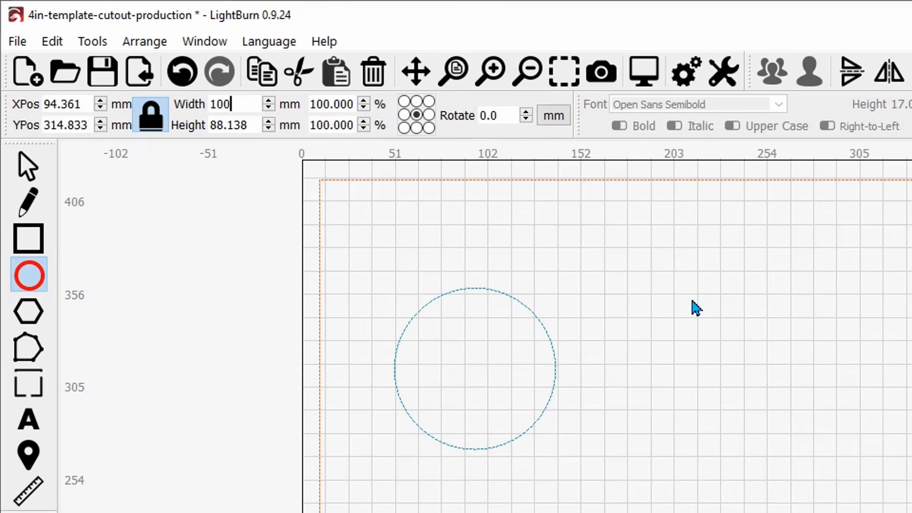
pyautogui.press('Return')
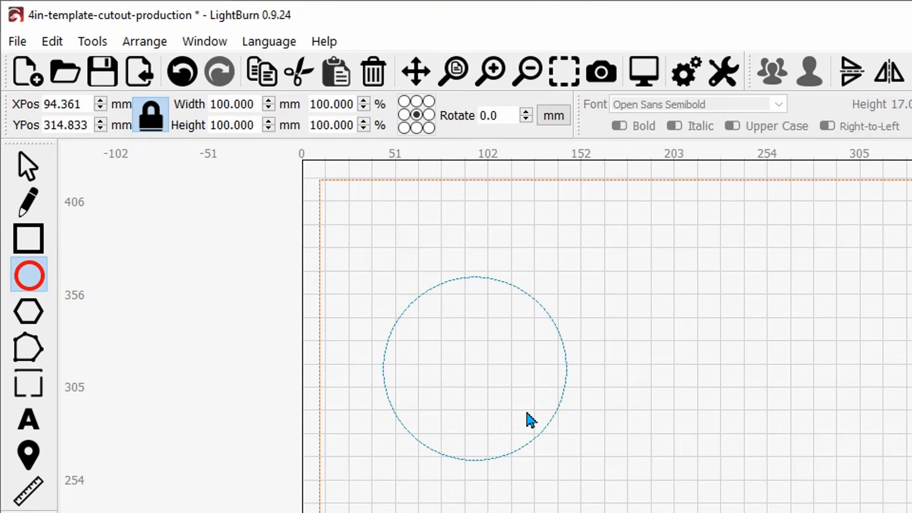
pyautogui.click(27, 166)
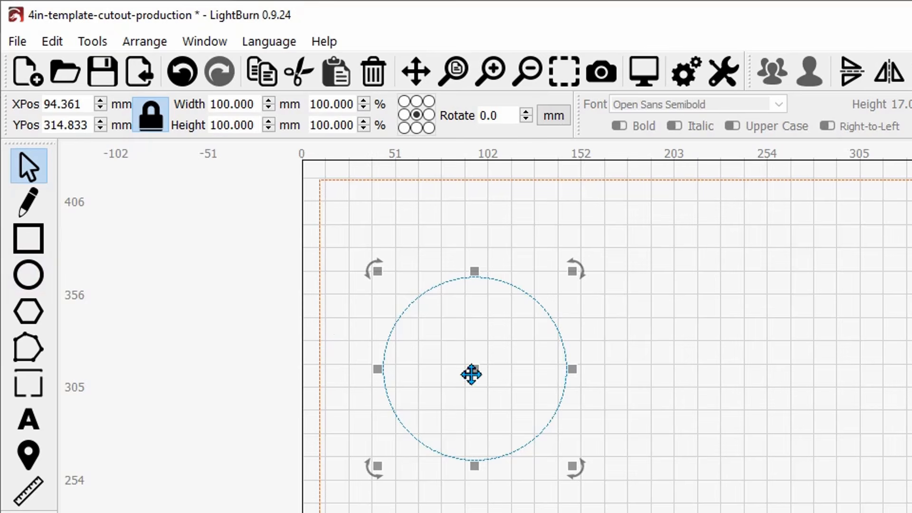
# - Move the circle to the top-left and grid-array it into 3 columns by 3 rows
pyautogui.moveTo(471, 375); pyautogui.dragTo(457, 324)
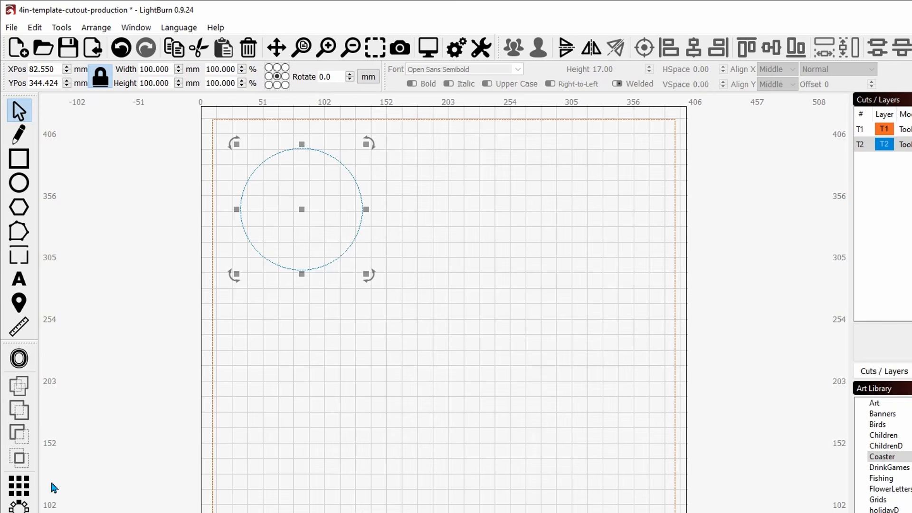
pyautogui.click(23, 493)
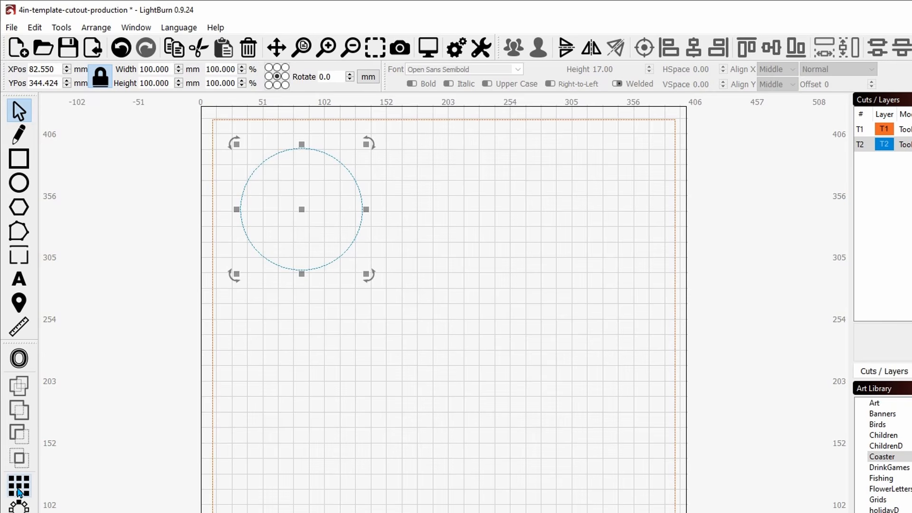
pyautogui.click(18, 492)
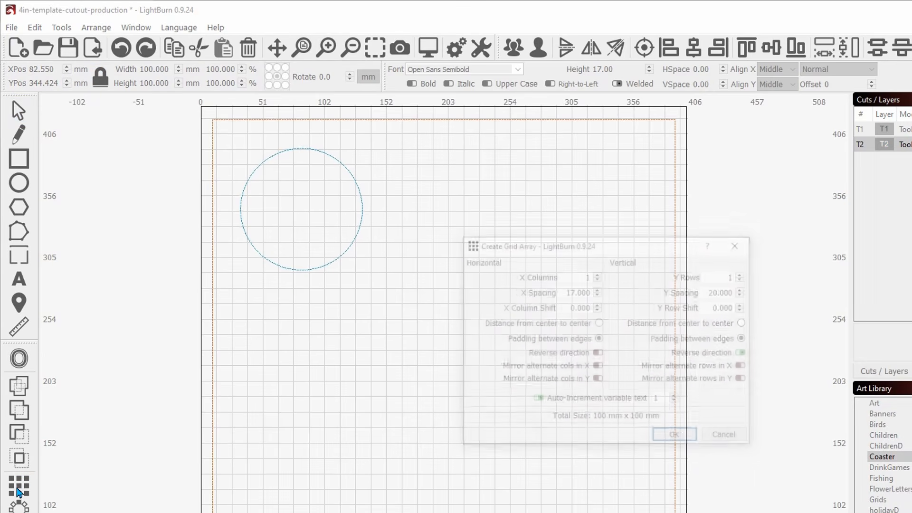
pyautogui.click(597, 273)
pyautogui.click(597, 273)
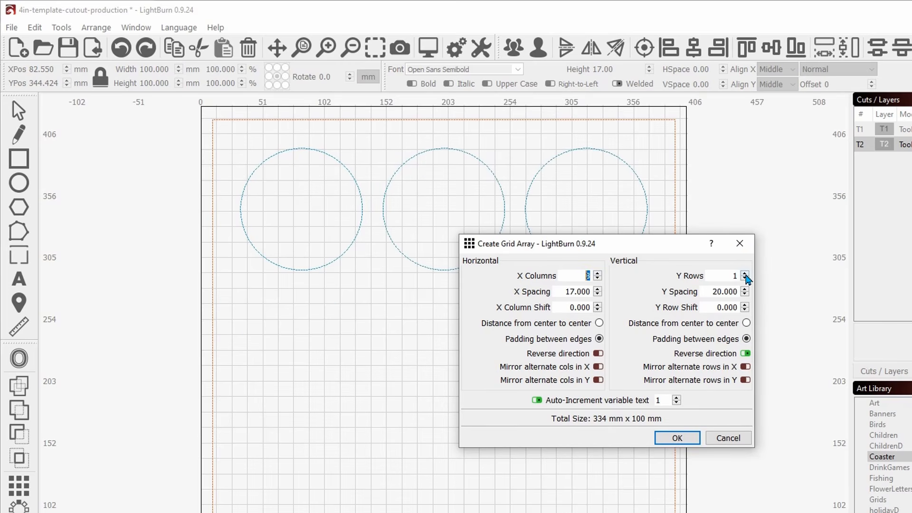
pyautogui.click(745, 275)
pyautogui.click(745, 275)
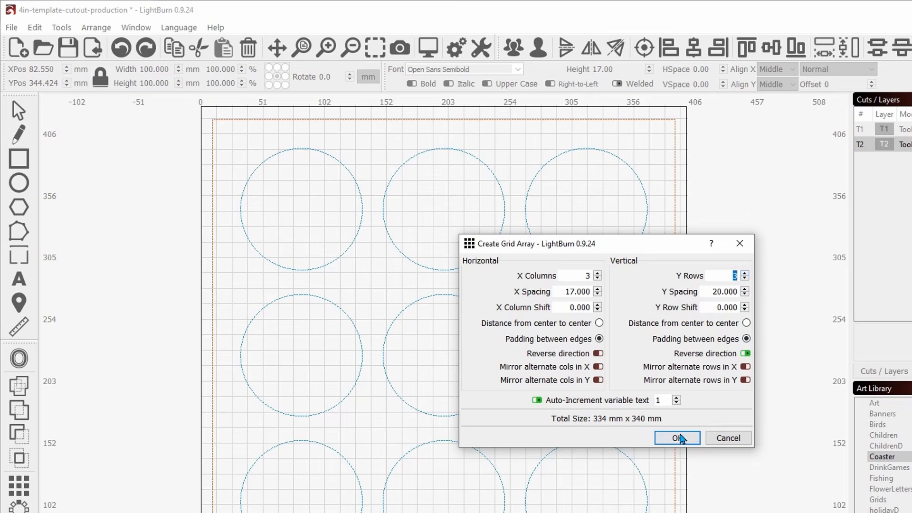
pyautogui.click(680, 438)
pyautogui.click(589, 269)
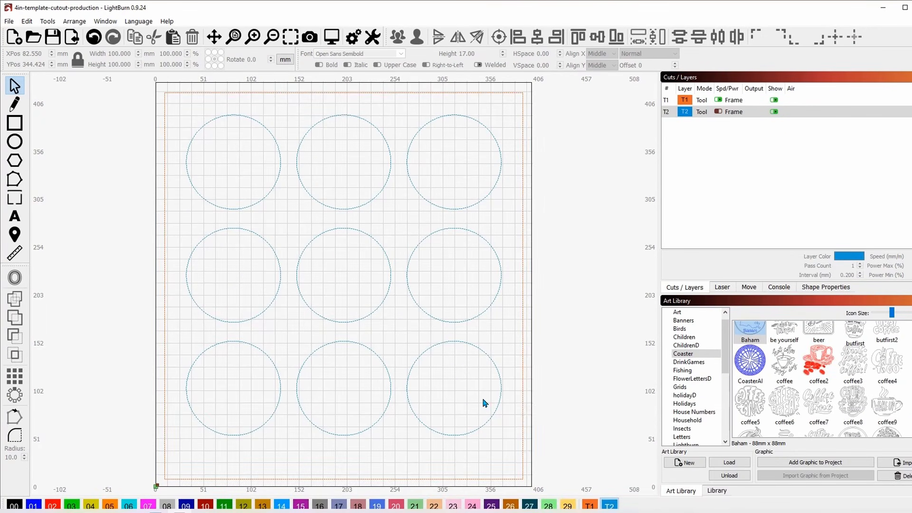
# - Put the nine circles on the Labels layer 00 and open that layer's cut settings
pyautogui.moveTo(214, 141); pyautogui.dragTo(214, 142)
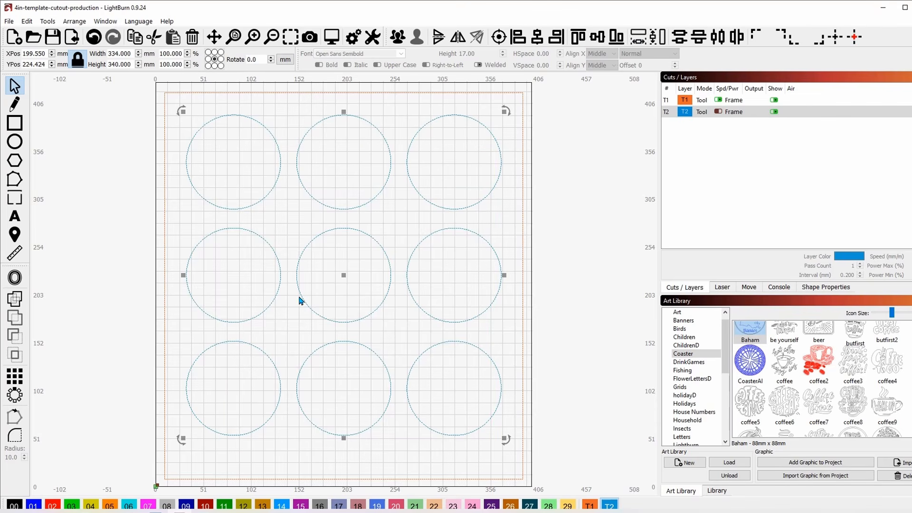
pyautogui.click(14, 504)
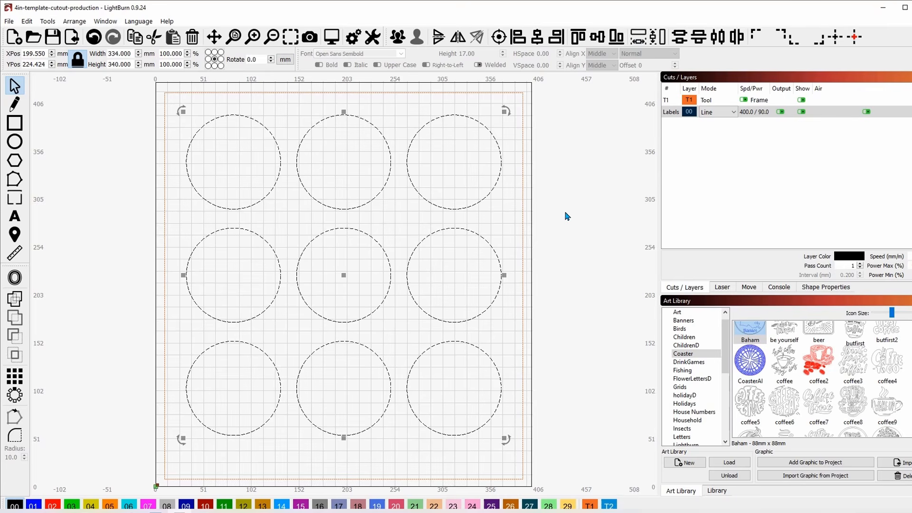
pyautogui.click(587, 220)
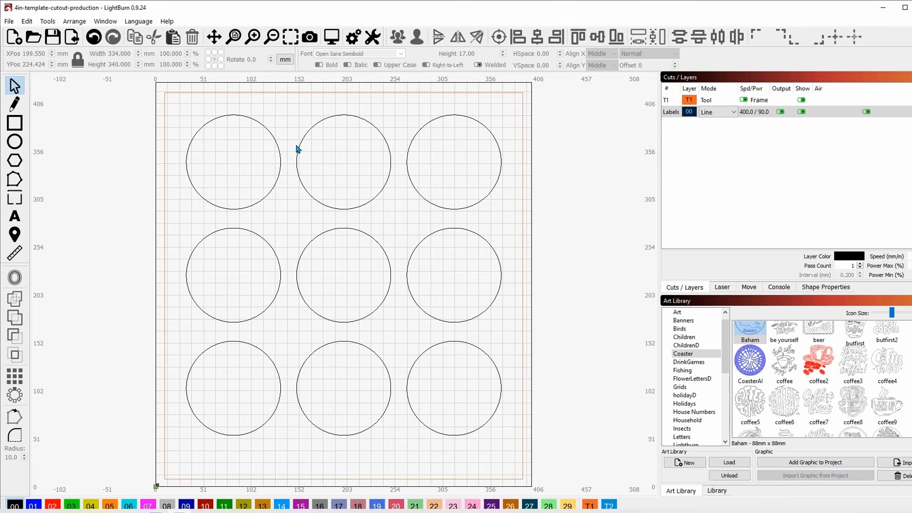
pyautogui.moveTo(487, 445); pyautogui.dragTo(230, 115)
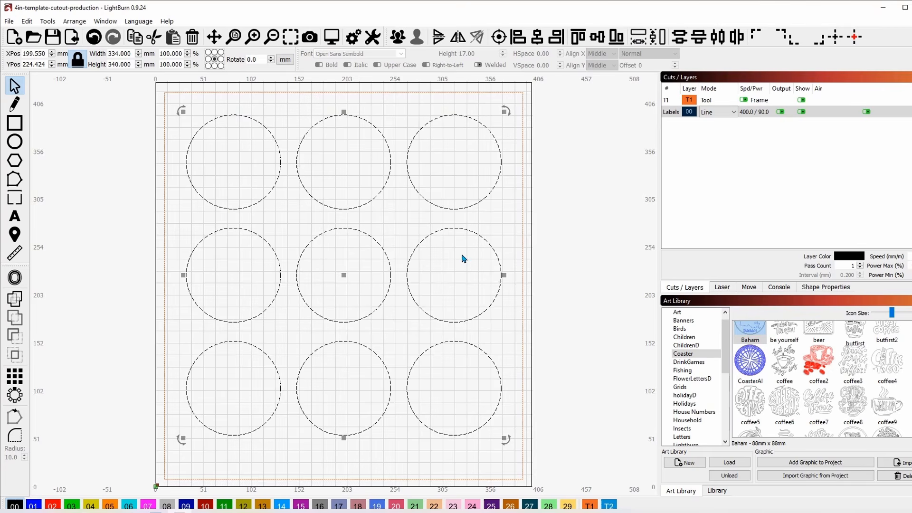
pyautogui.doubleClick(670, 113)
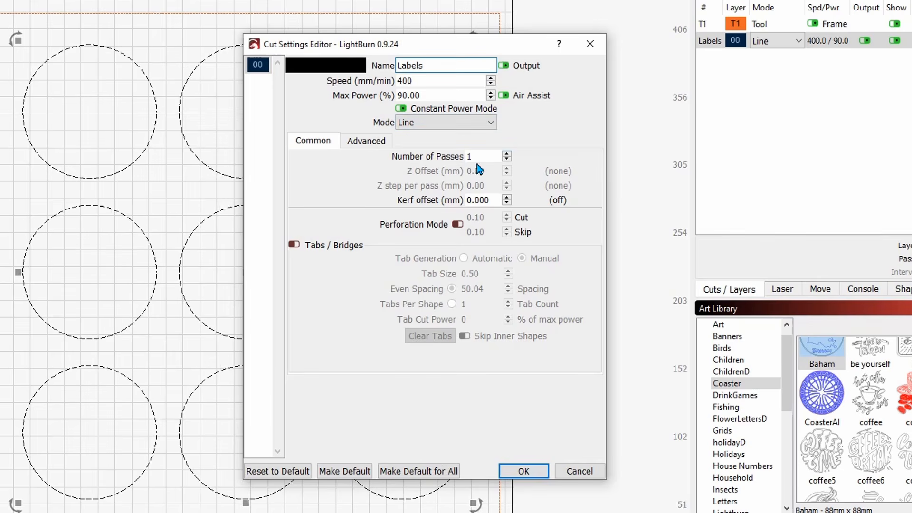
# - Raise the Labels layer to 2 passes and confirm the cut settings
pyautogui.click(506, 154)
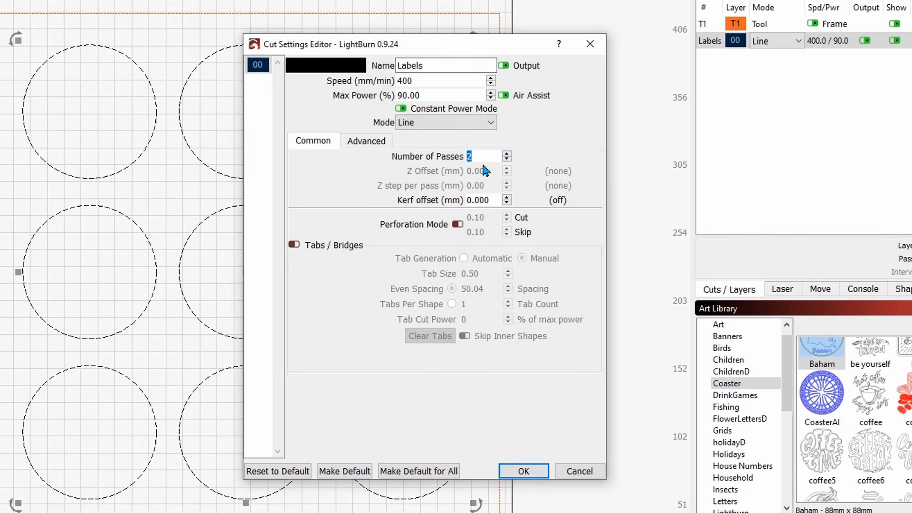
pyautogui.click(485, 154)
pyautogui.click(524, 471)
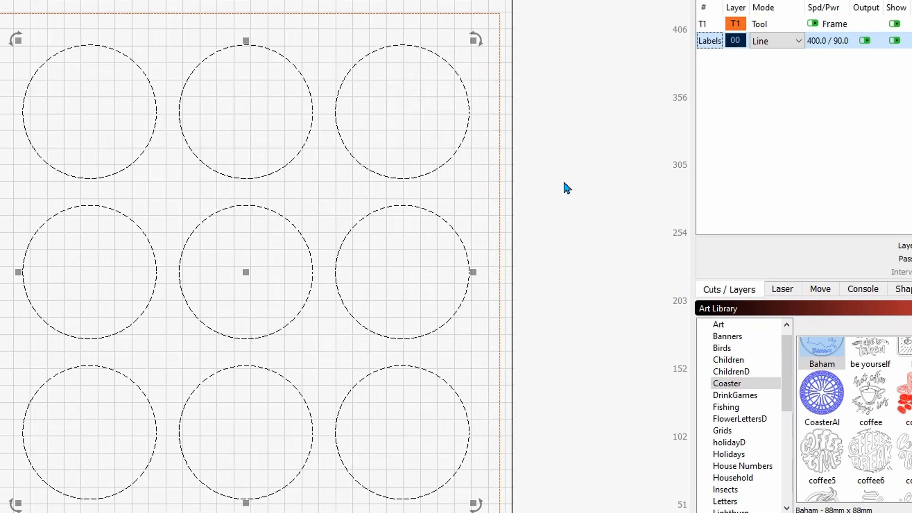
# - Deselect the circles, home the laser from the Laser tab, and check the console log
pyautogui.click(572, 304)
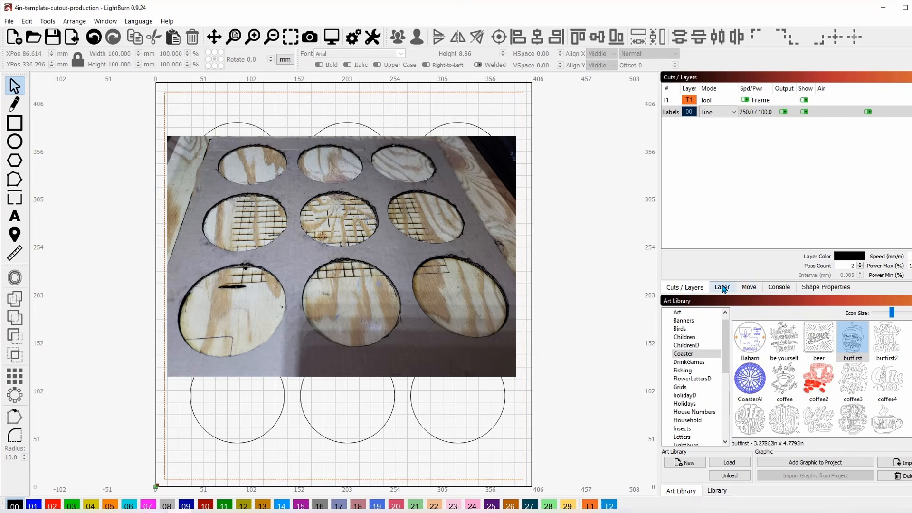
pyautogui.click(722, 287)
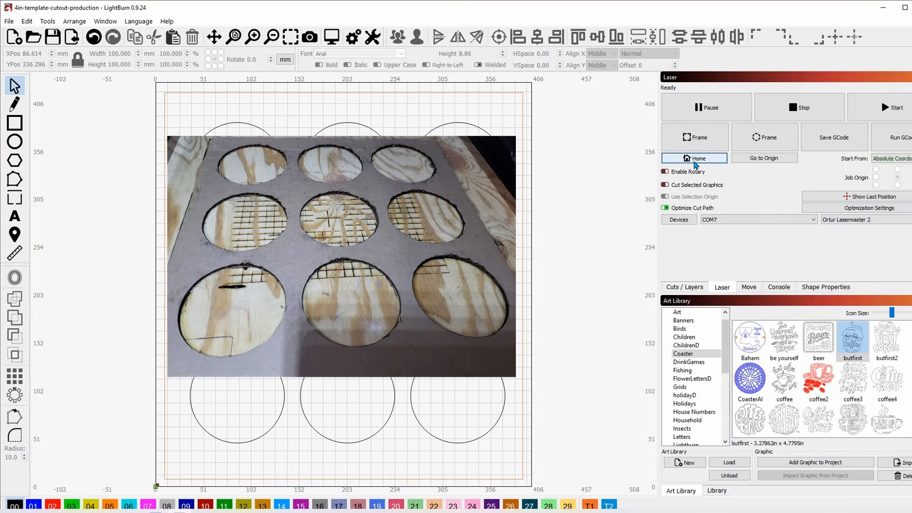
pyautogui.click(686, 160)
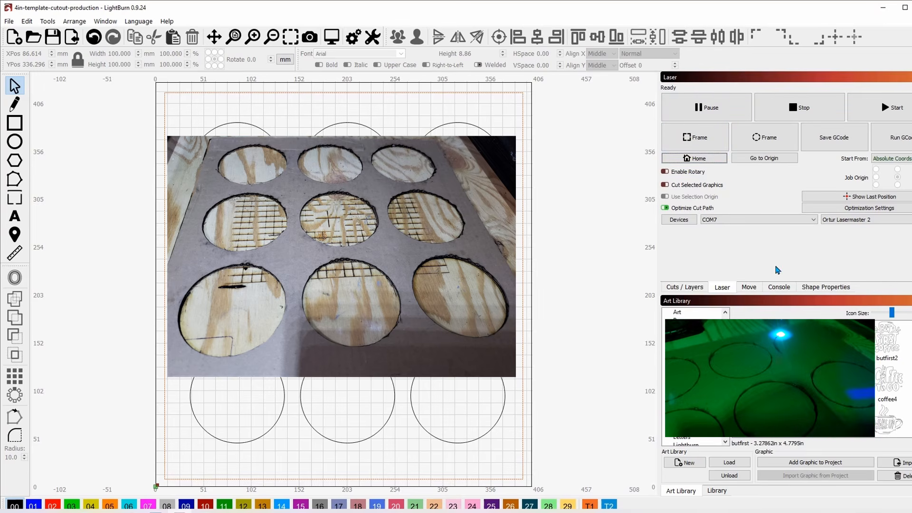
pyautogui.click(778, 288)
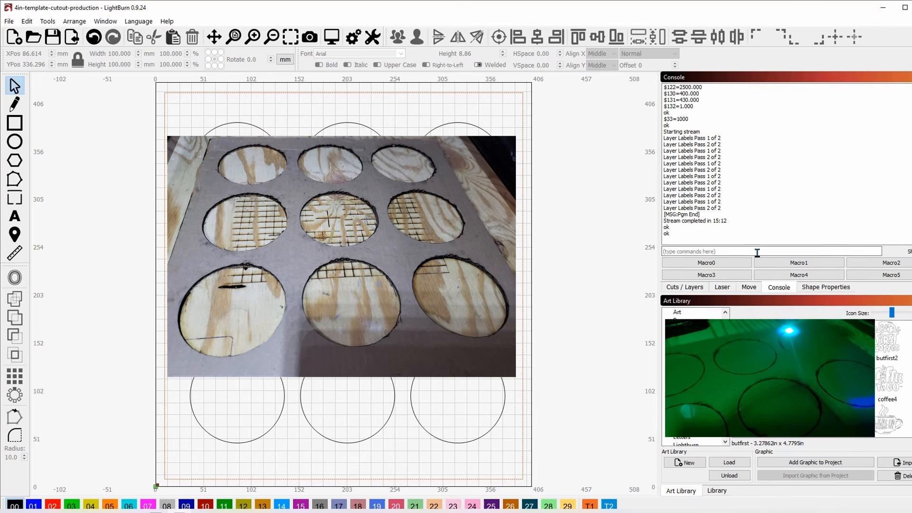
pyautogui.click(716, 288)
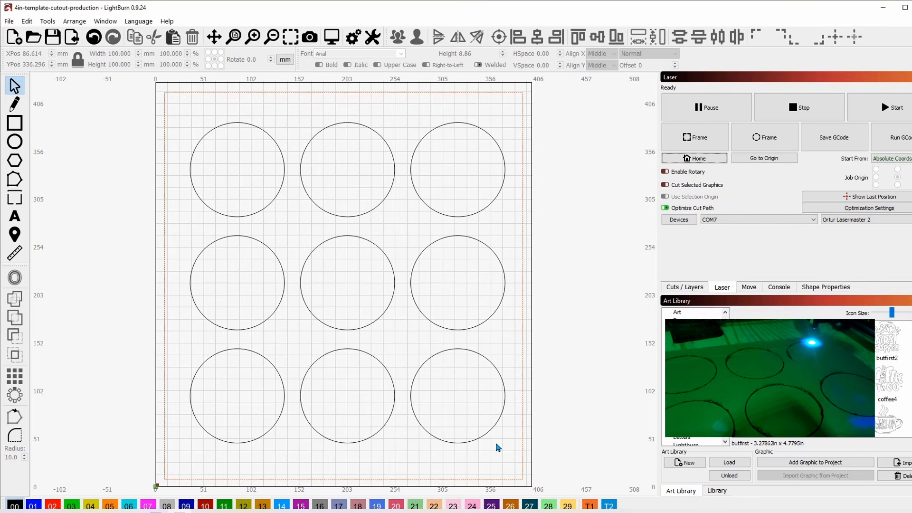
# - Move all nine circles onto the orange T1 tool layer and show the layer list
pyautogui.moveTo(507, 452); pyautogui.dragTo(246, 165)
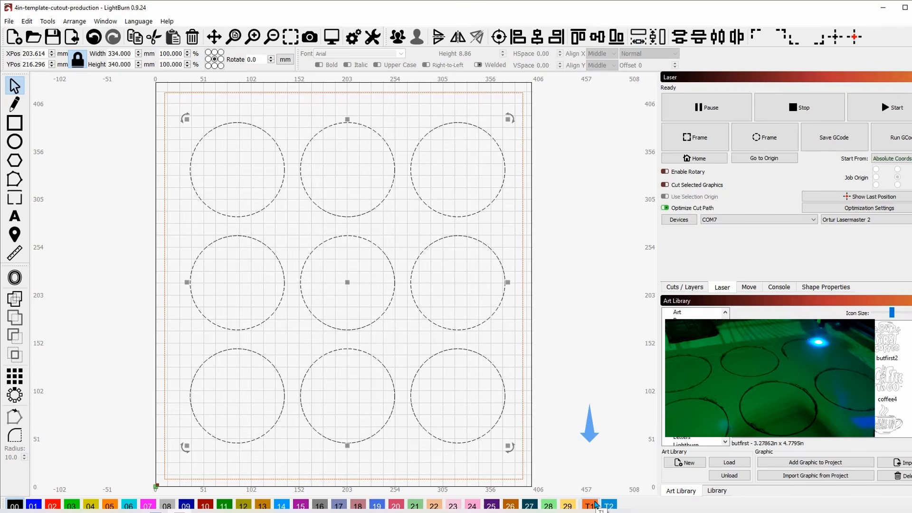
pyautogui.click(591, 506)
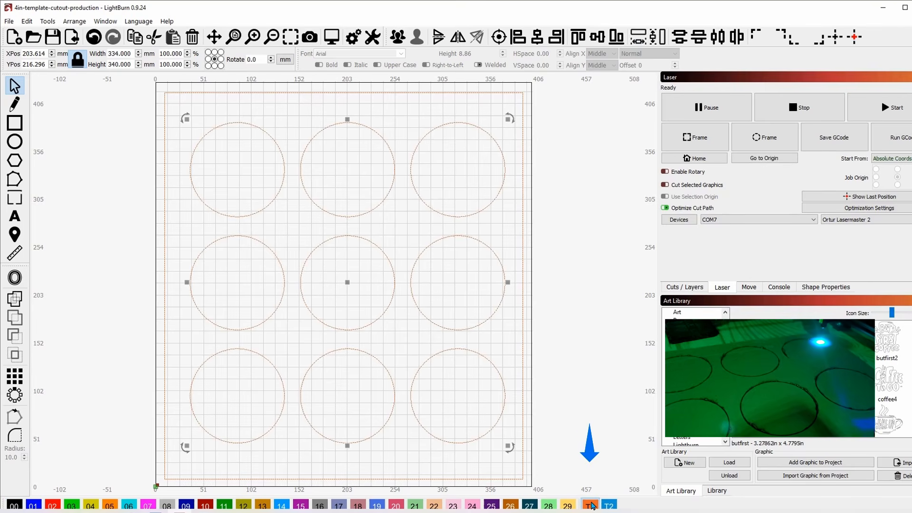
pyautogui.click(580, 277)
pyautogui.click(684, 288)
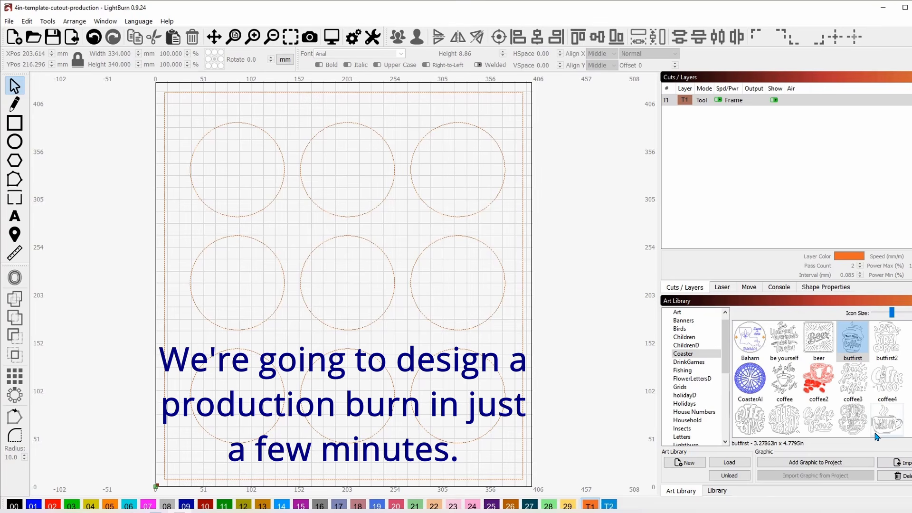
# - Add the butfirst coffee-cup design, shrink it, and centre it in the middle circle
pyautogui.moveTo(855, 340)
pyautogui.mouseDown()
pyautogui.moveTo(843, 334)
pyautogui.moveTo(863, 342)
pyautogui.mouseUp()
pyautogui.doubleClick(859, 344)
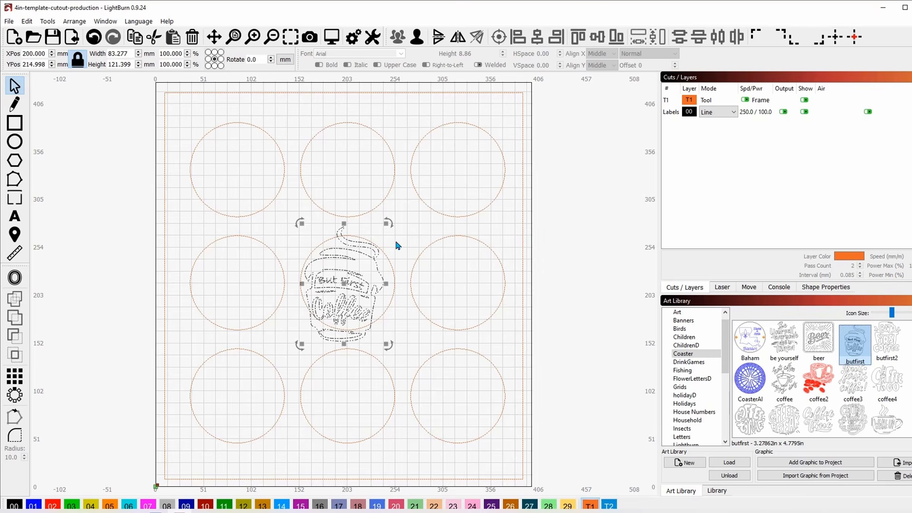
pyautogui.click(424, 270)
pyautogui.click(350, 281)
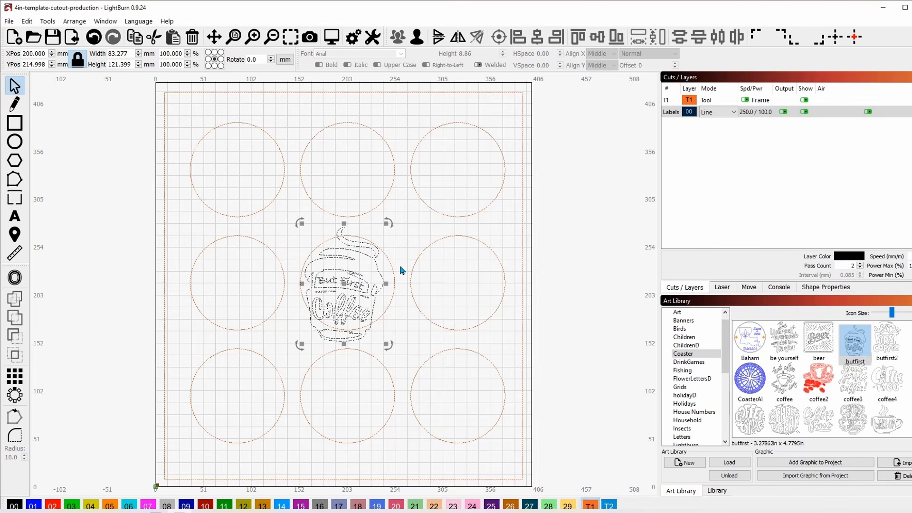
pyautogui.moveTo(388, 223); pyautogui.dragTo(375, 240)
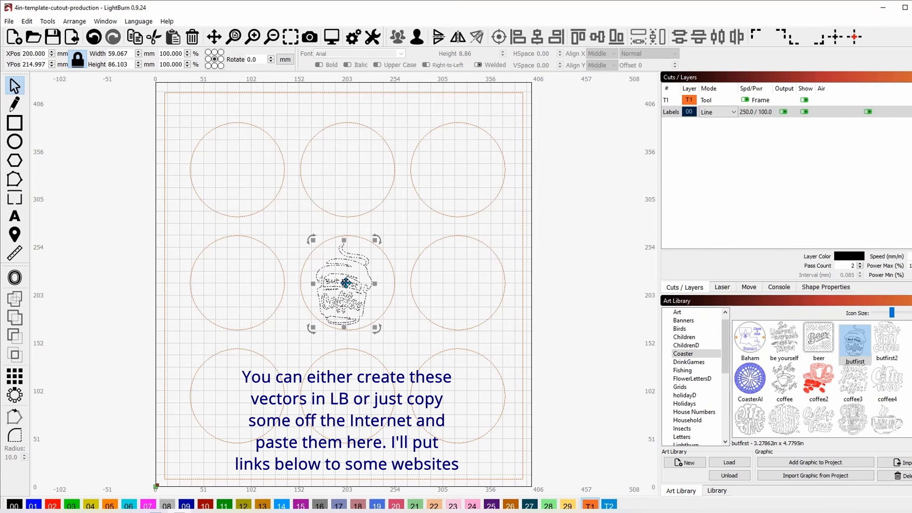
pyautogui.moveTo(345, 288); pyautogui.dragTo(349, 288)
pyautogui.click(469, 299)
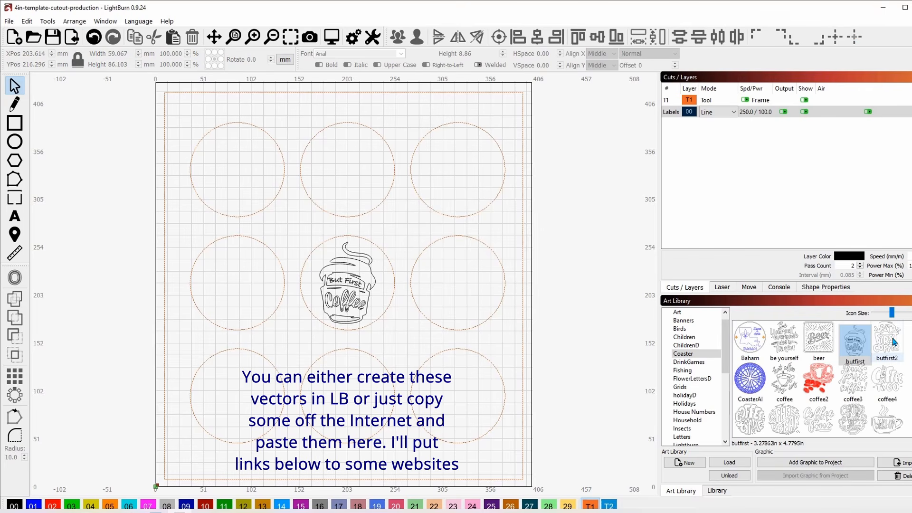
# - Place butfirst2 in the middle-right circle, resized to about 65.6 × 74.7 mm
pyautogui.moveTo(894, 342); pyautogui.dragTo(461, 288)
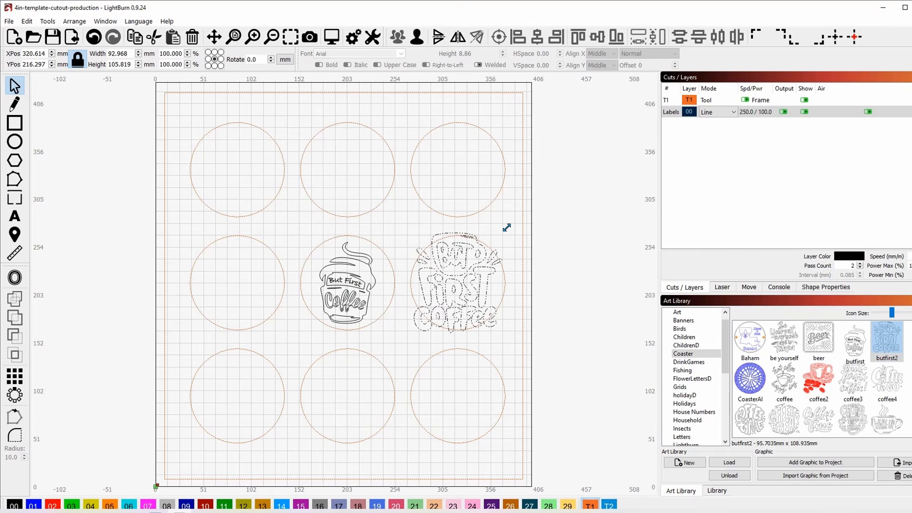
pyautogui.moveTo(506, 228); pyautogui.dragTo(491, 247)
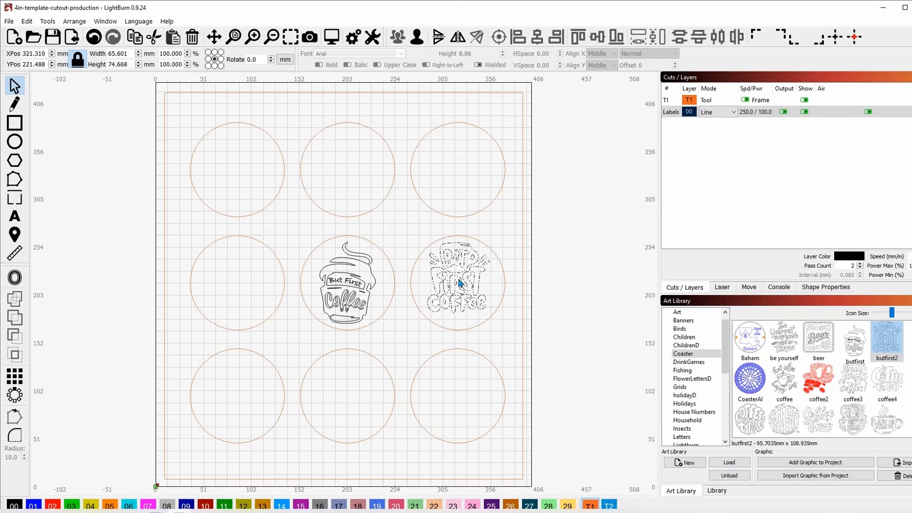
pyautogui.moveTo(458, 280); pyautogui.dragTo(460, 285)
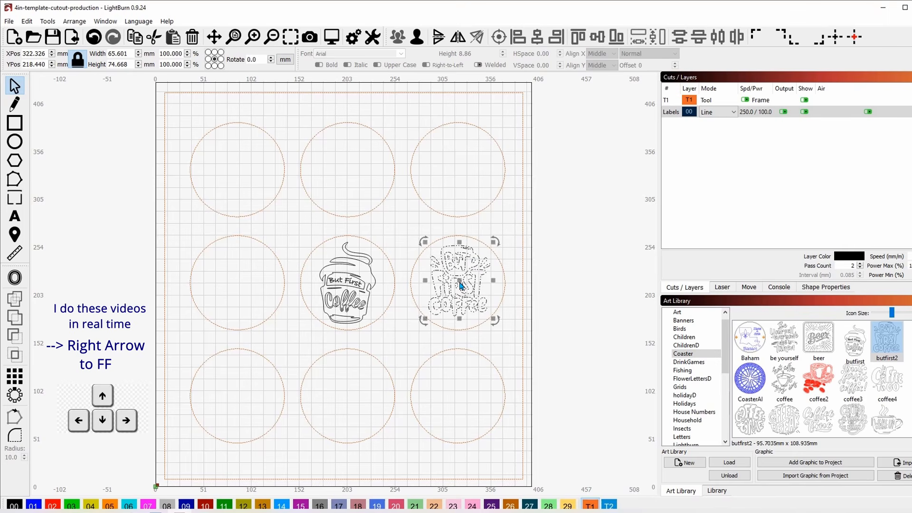
pyautogui.click(564, 305)
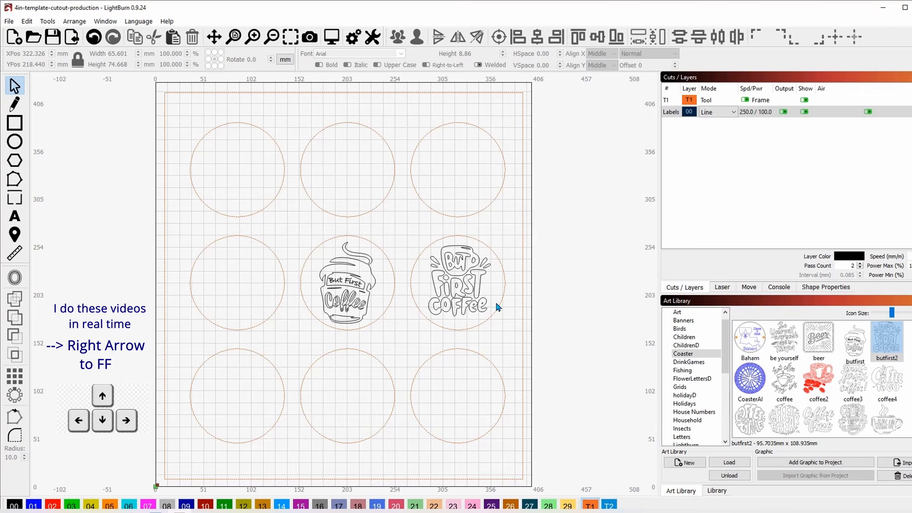
# - Add Coffee Time to the top-left circle and a shrunk Coffee Break to the top-middle circle
pyautogui.doubleClick(750, 420)
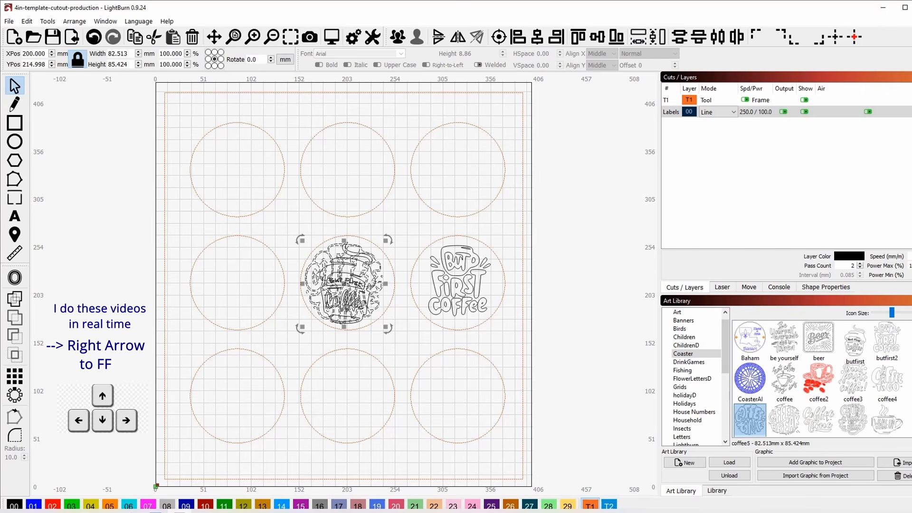
pyautogui.moveTo(340, 280); pyautogui.dragTo(231, 152)
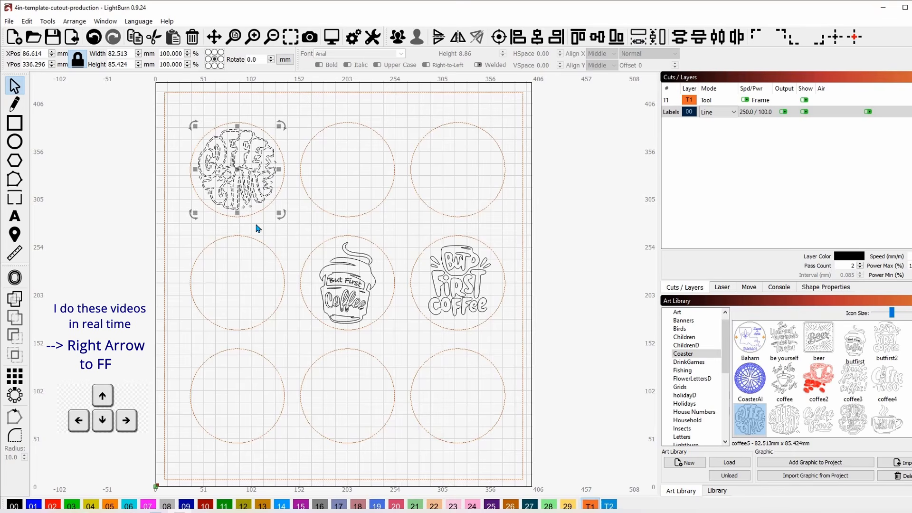
pyautogui.click(257, 228)
pyautogui.scroll(-2, 785, 345)
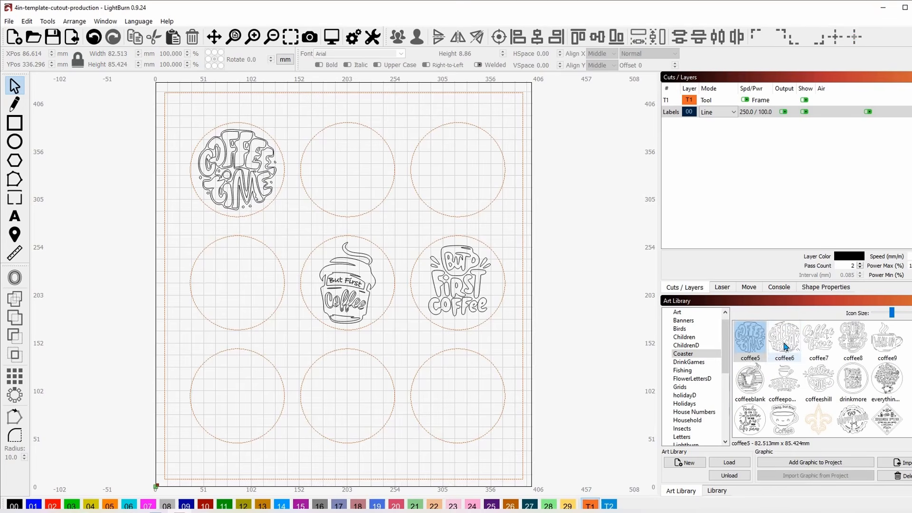
pyautogui.doubleClick(784, 345)
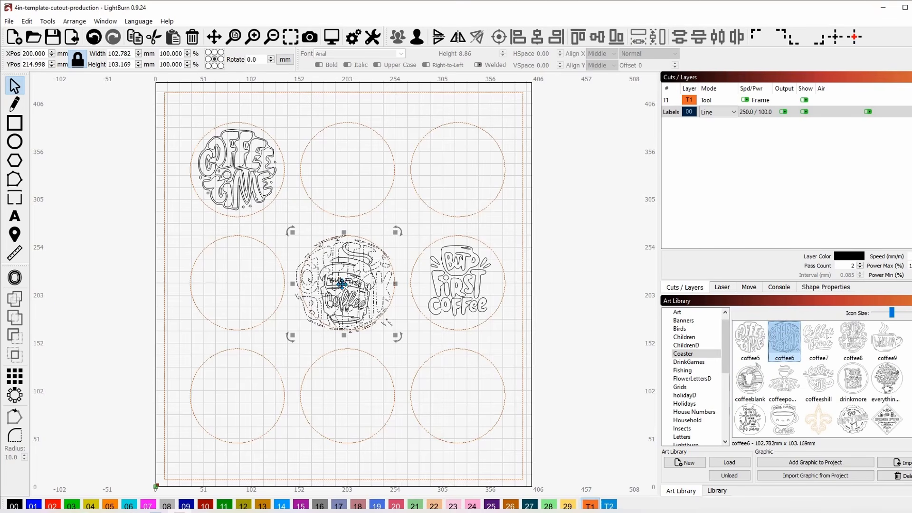
pyautogui.moveTo(345, 288); pyautogui.dragTo(348, 174)
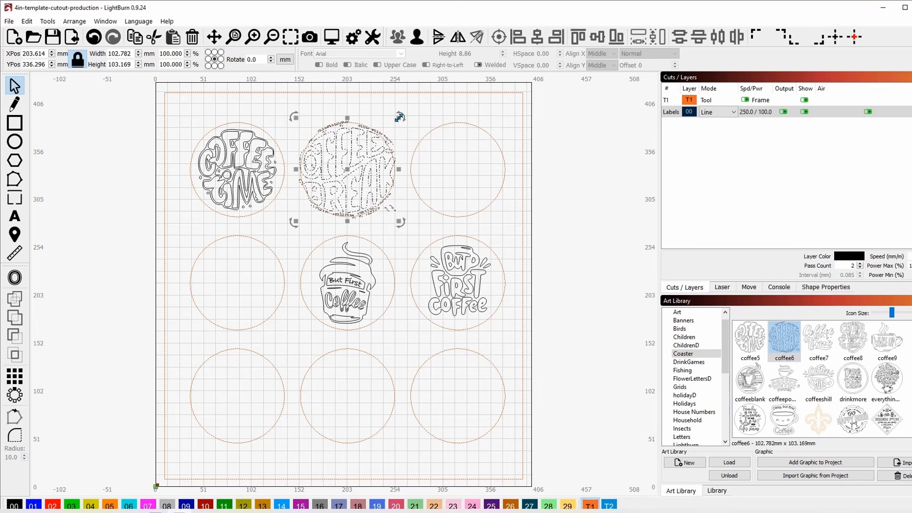
pyautogui.moveTo(399, 117); pyautogui.dragTo(390, 127)
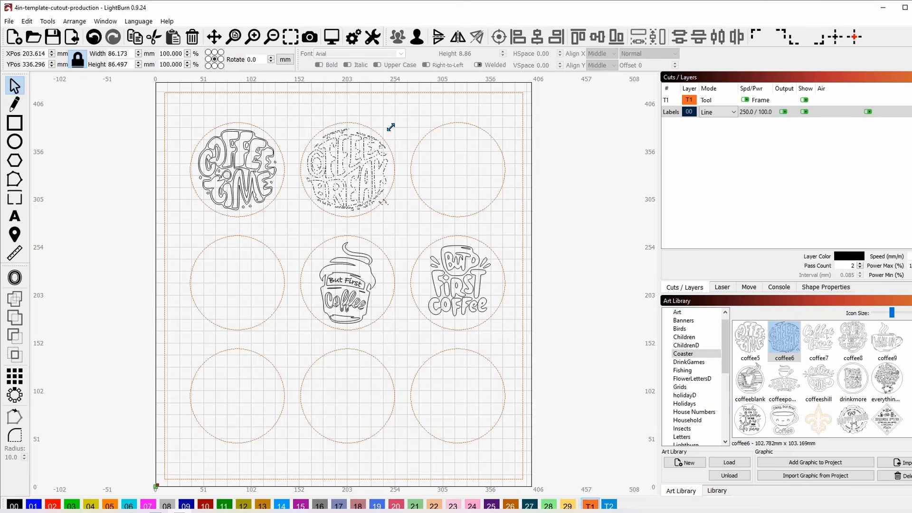
pyautogui.click(533, 216)
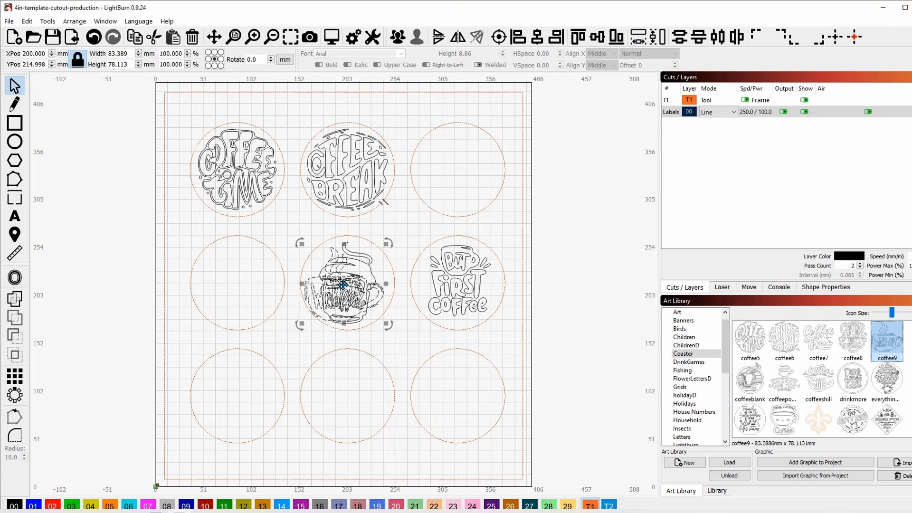
# - Place Wake Up in the top-right circle and coffeeblank in the middle-left circle at 75.7 × 84.6 mm
pyautogui.moveTo(348, 280); pyautogui.dragTo(464, 170)
pyautogui.click(581, 196)
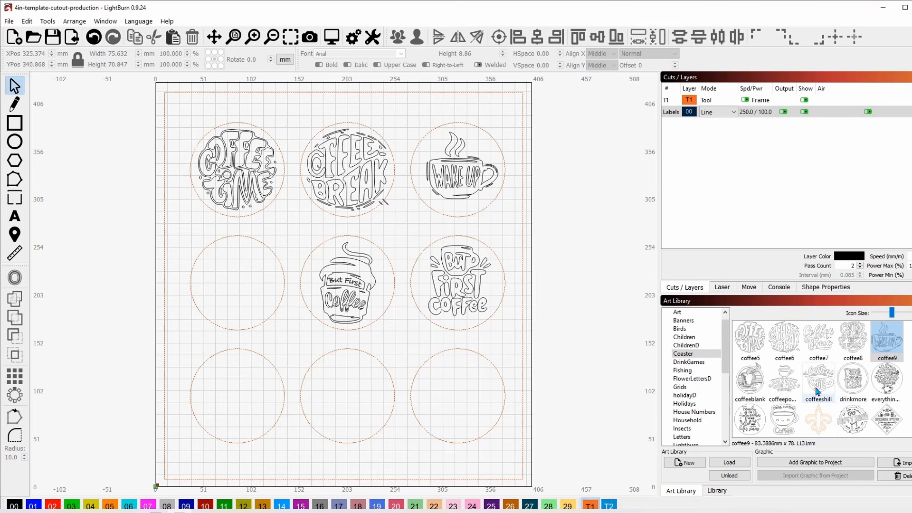
pyautogui.moveTo(752, 383); pyautogui.dragTo(237, 284)
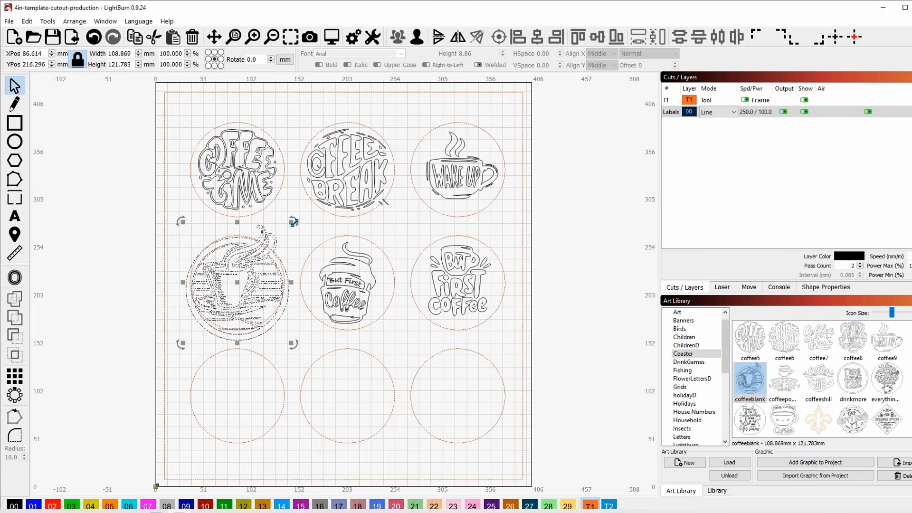
pyautogui.moveTo(292, 222); pyautogui.dragTo(275, 240)
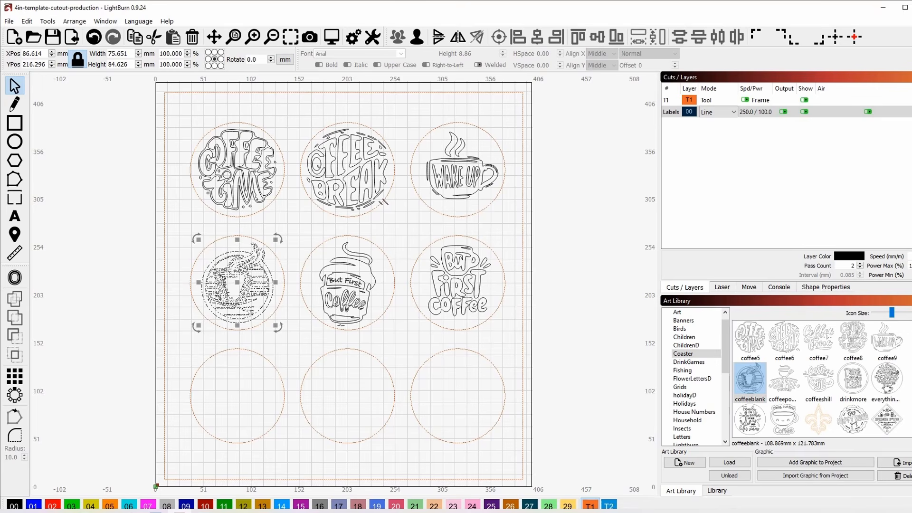
pyautogui.click(308, 335)
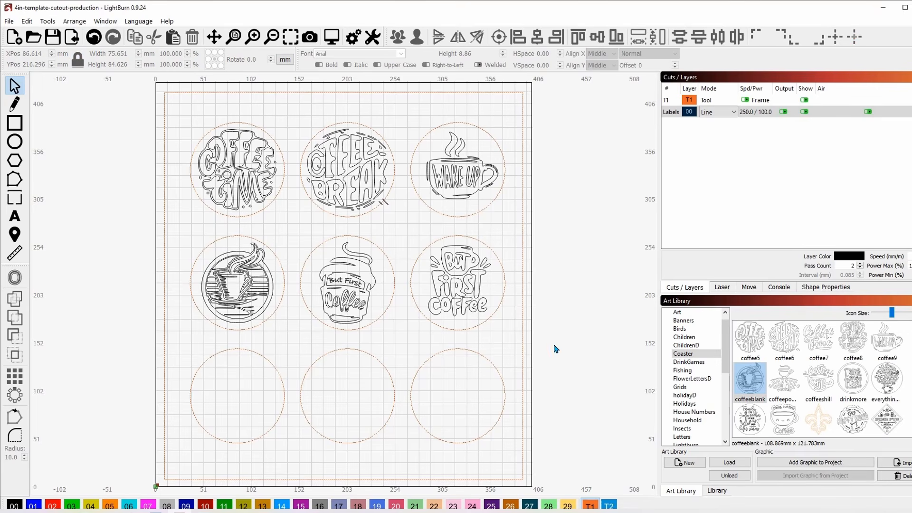
# - Add Coffee Power to the bottom-left circle and a shrunk Coffee Chill to the bottom-middle circle
pyautogui.moveTo(784, 382); pyautogui.dragTo(237, 398)
pyautogui.click(818, 382)
pyautogui.moveTo(817, 382); pyautogui.dragTo(346, 399)
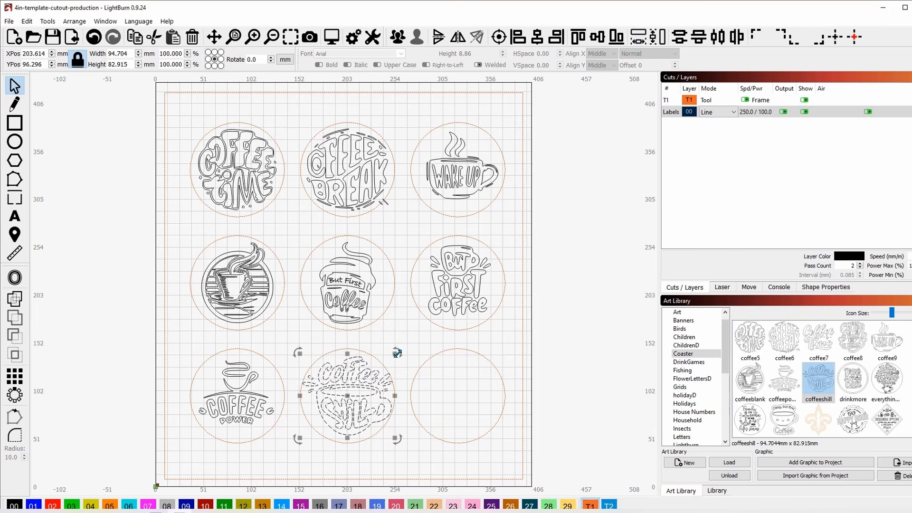
pyautogui.moveTo(394, 354)
pyautogui.mouseDown()
pyautogui.moveTo(380, 362)
pyautogui.moveTo(390, 359)
pyautogui.mouseUp()
pyautogui.click(547, 339)
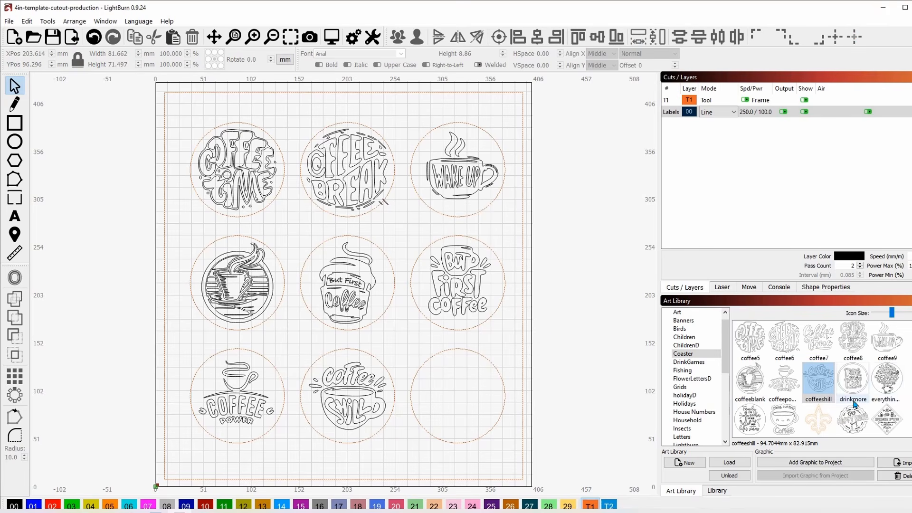
# - Scale the But First cup to 57.3 × 83.6 mm and centre it in the bottom-right circle
pyautogui.scroll(2, 854, 403)
pyautogui.doubleClick(855, 345)
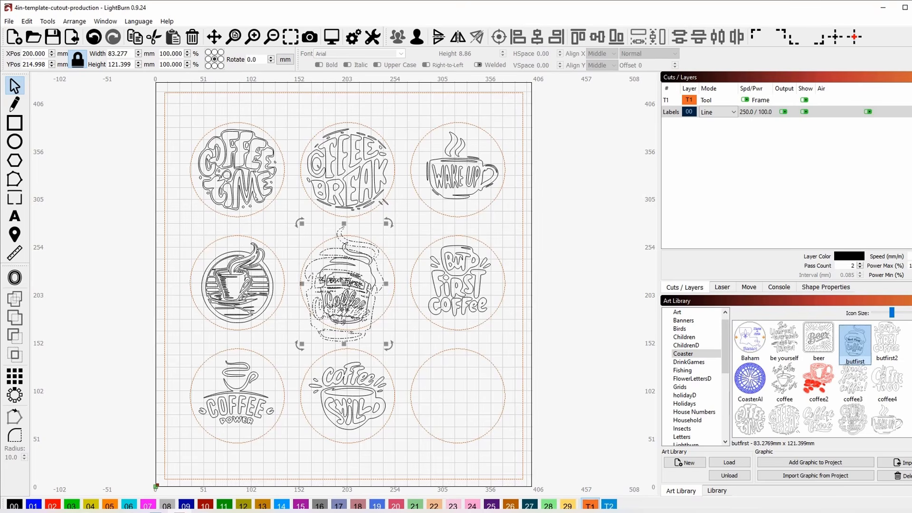
pyautogui.moveTo(347, 289); pyautogui.dragTo(459, 375)
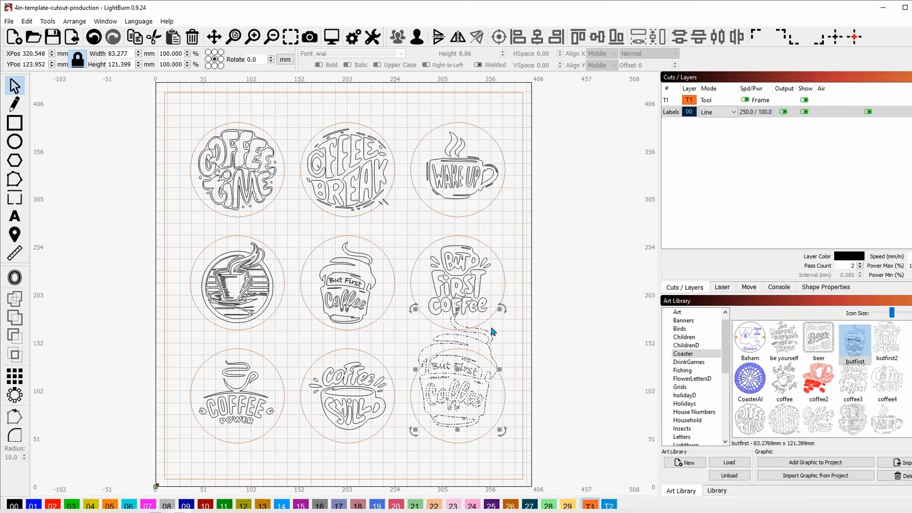
pyautogui.moveTo(499, 309); pyautogui.dragTo(486, 327)
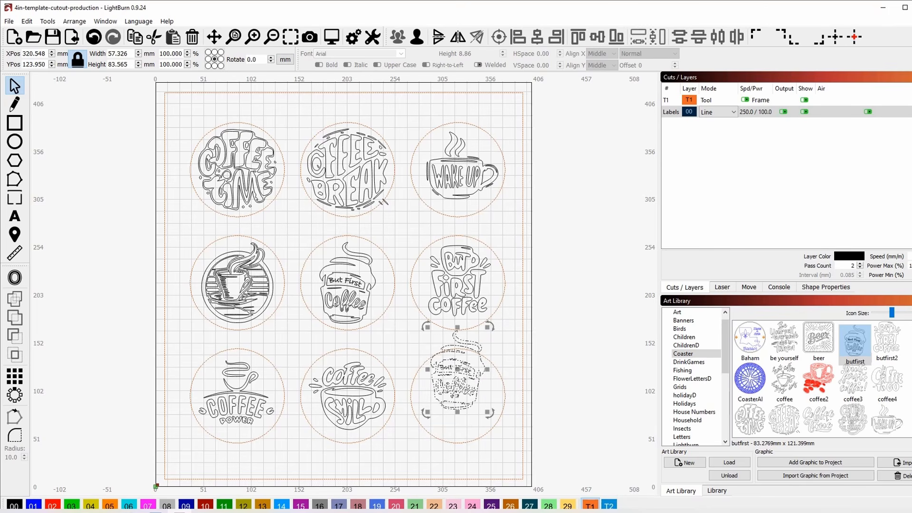
pyautogui.moveTo(458, 369); pyautogui.dragTo(458, 395)
pyautogui.click(555, 355)
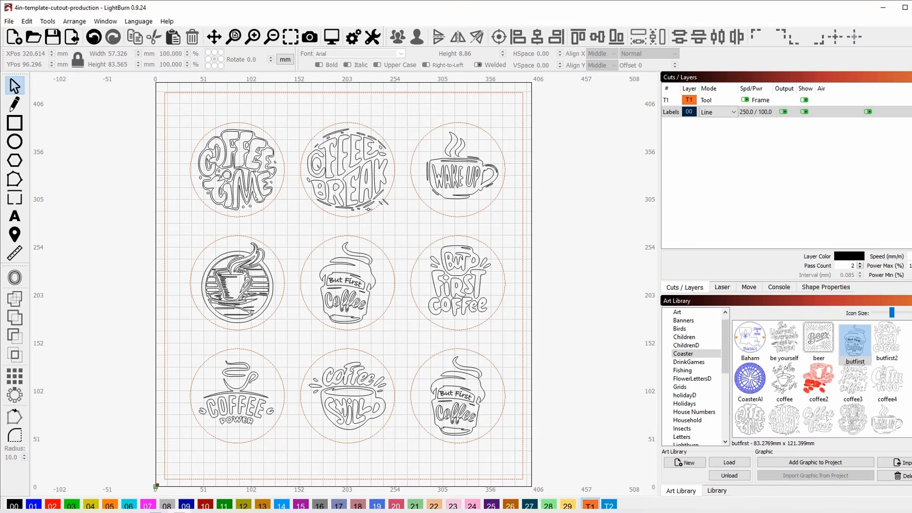
# - Shrink Coffee Break slightly and move it off the work area to the right
pyautogui.click(346, 168)
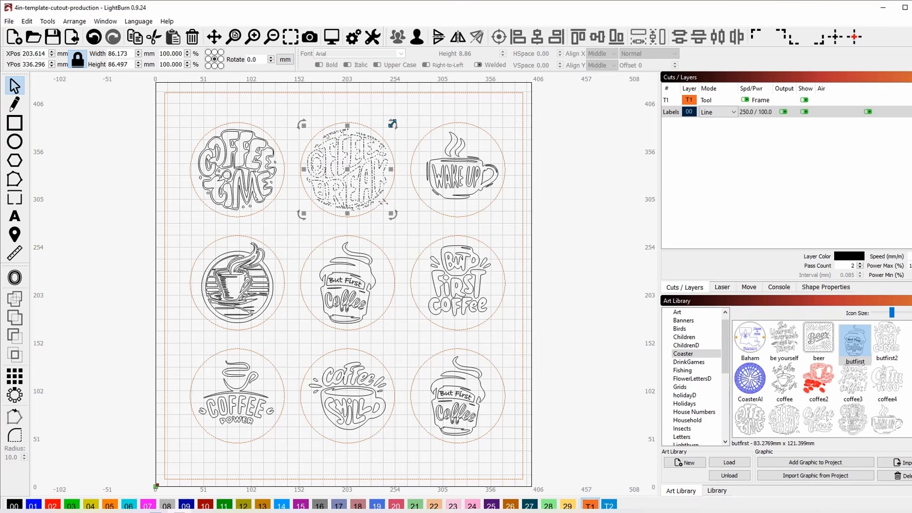
pyautogui.moveTo(391, 124)
pyautogui.mouseDown()
pyautogui.moveTo(377, 131)
pyautogui.moveTo(389, 125)
pyautogui.mouseUp()
pyautogui.moveTo(349, 169); pyautogui.dragTo(564, 195)
pyautogui.click(571, 295)
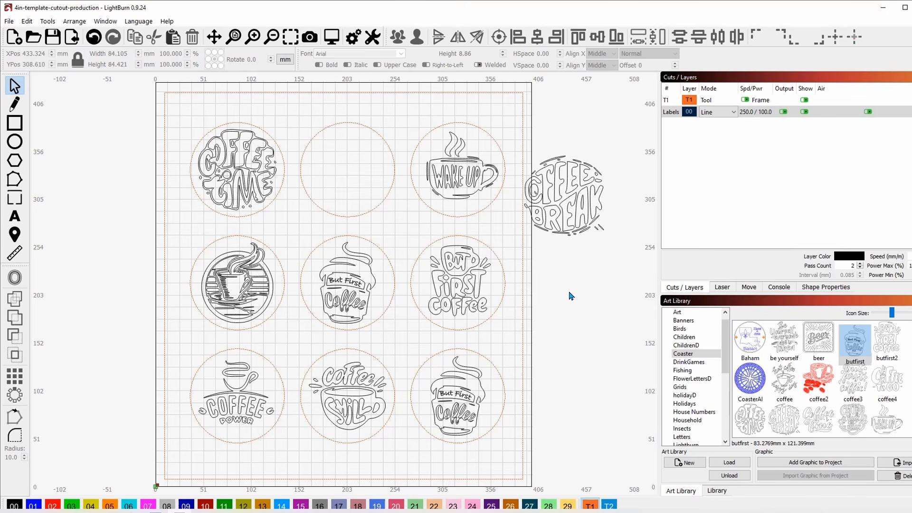
# - Ungroup Coffee Break to inspect its small marks, then undo the ungrouping
pyautogui.click(560, 196)
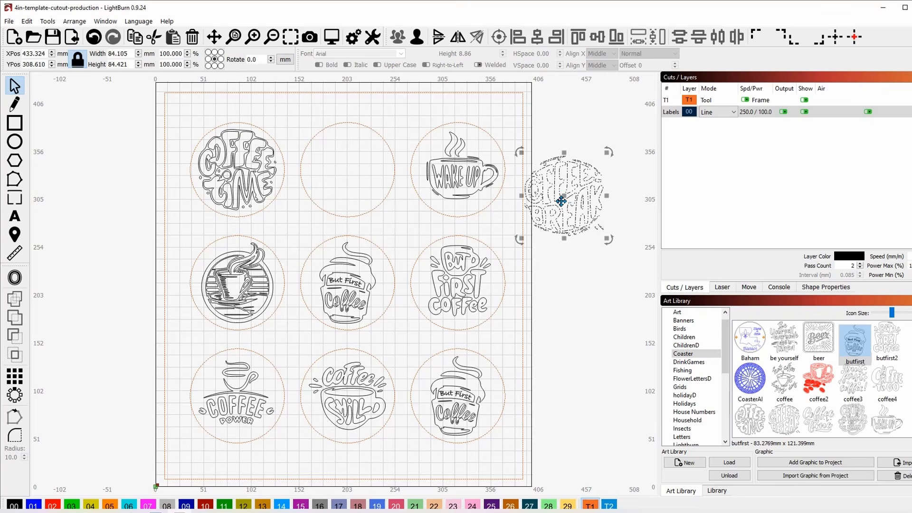
pyautogui.click(412, 41)
pyautogui.click(579, 321)
pyautogui.click(600, 227)
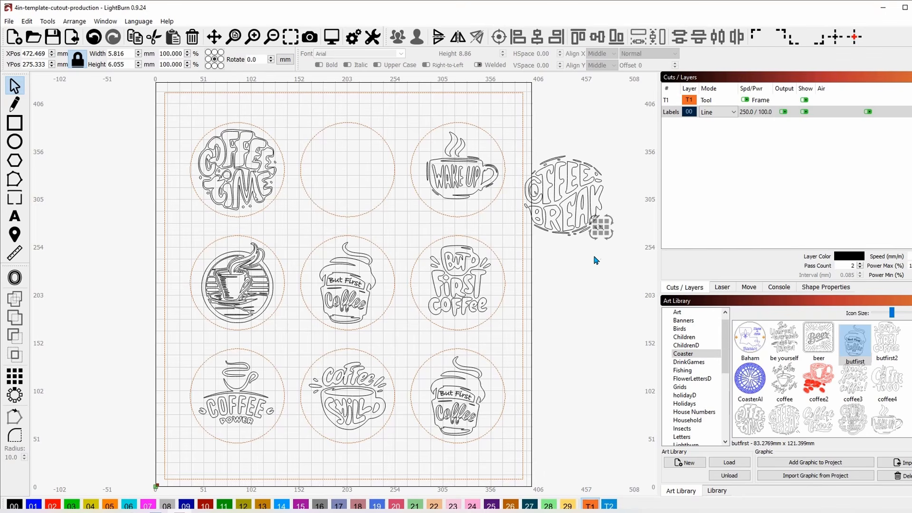
pyautogui.click(596, 262)
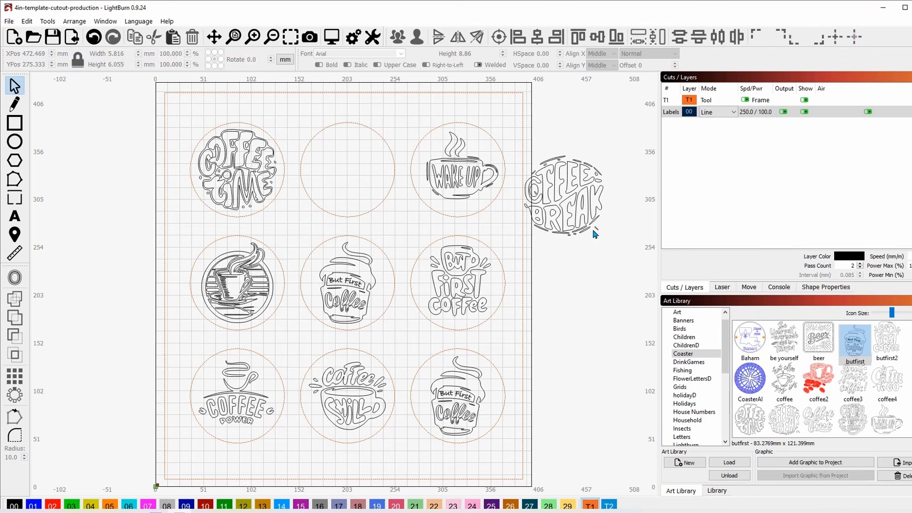
pyautogui.click(595, 230)
pyautogui.click(596, 254)
pyautogui.hotkey('ctrl', 'z')
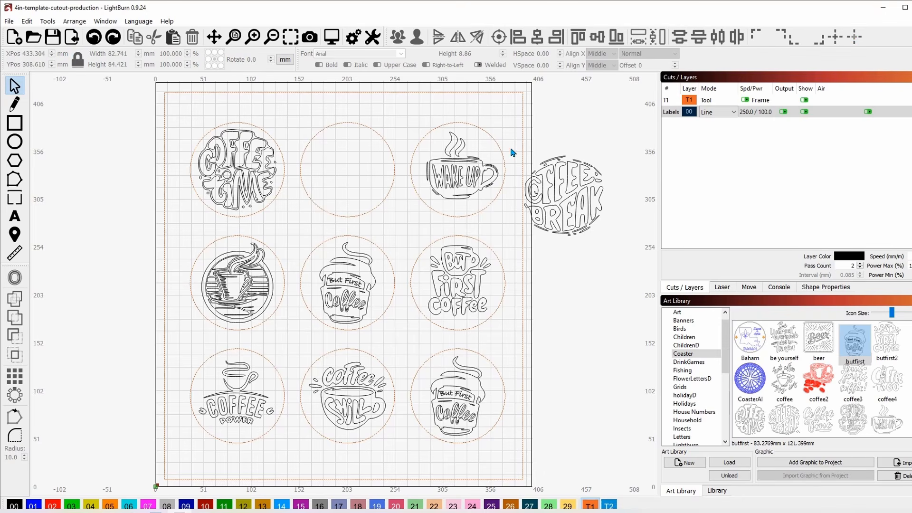
# - Move the whole Coffee Break design back into the top-middle circle at 83.4 × 84.4 mm
pyautogui.moveTo(513, 152); pyautogui.dragTo(620, 261)
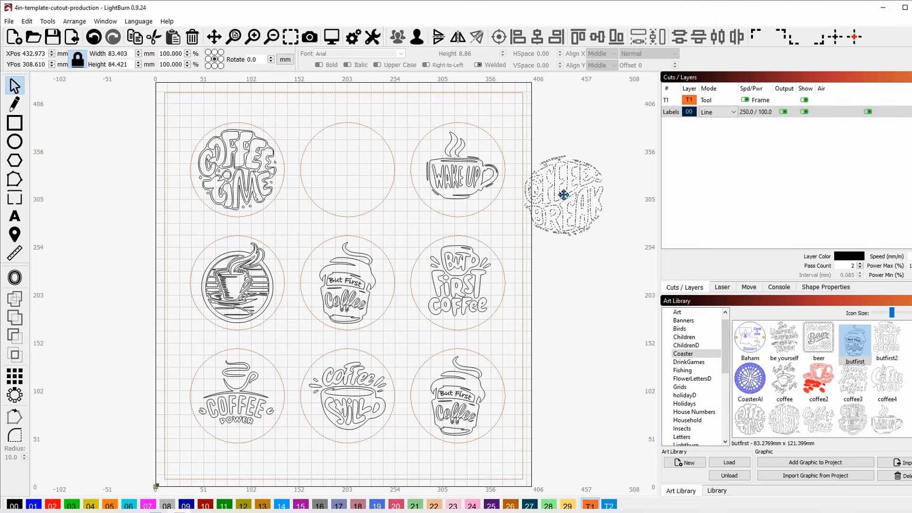
pyautogui.moveTo(564, 194); pyautogui.dragTo(347, 169)
pyautogui.click(575, 229)
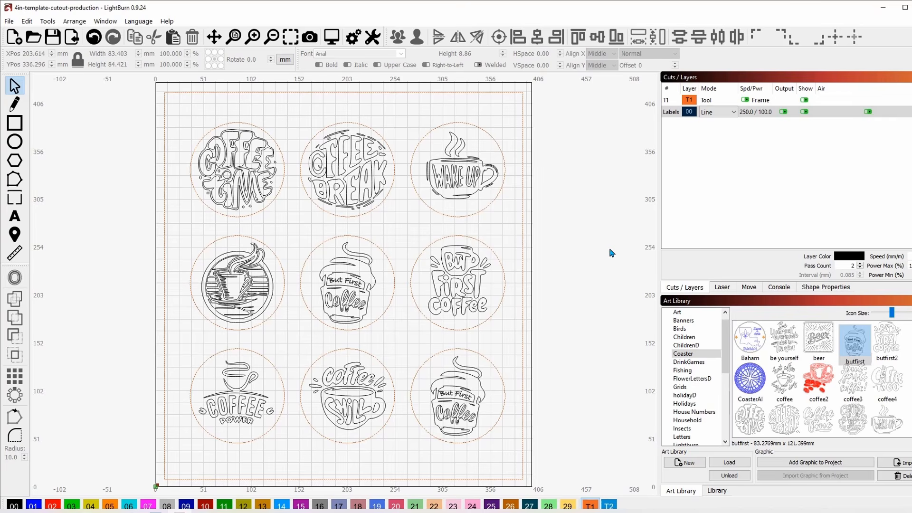
# - Set the Labels layer to Fill mode with 1450 mm/min speed and 35% max power
pyautogui.doubleClick(671, 112)
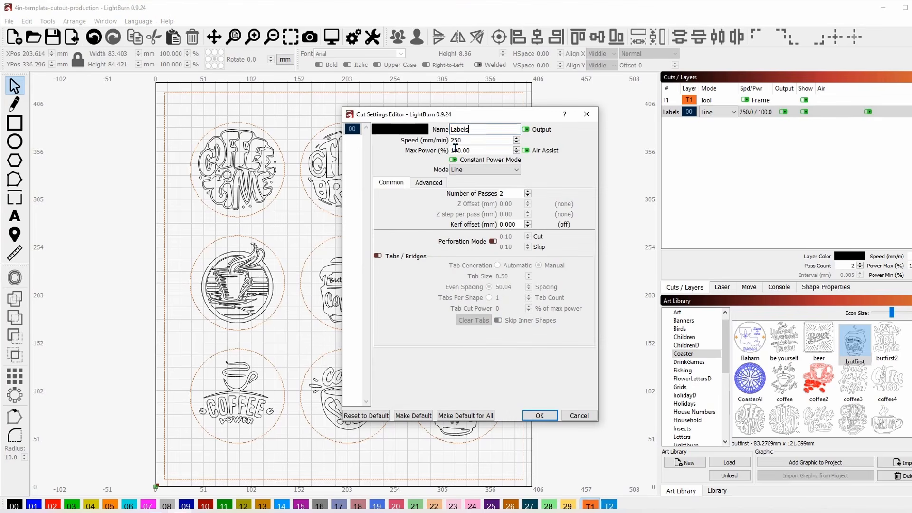
pyautogui.moveTo(473, 141); pyautogui.dragTo(420, 142)
pyautogui.click(516, 172)
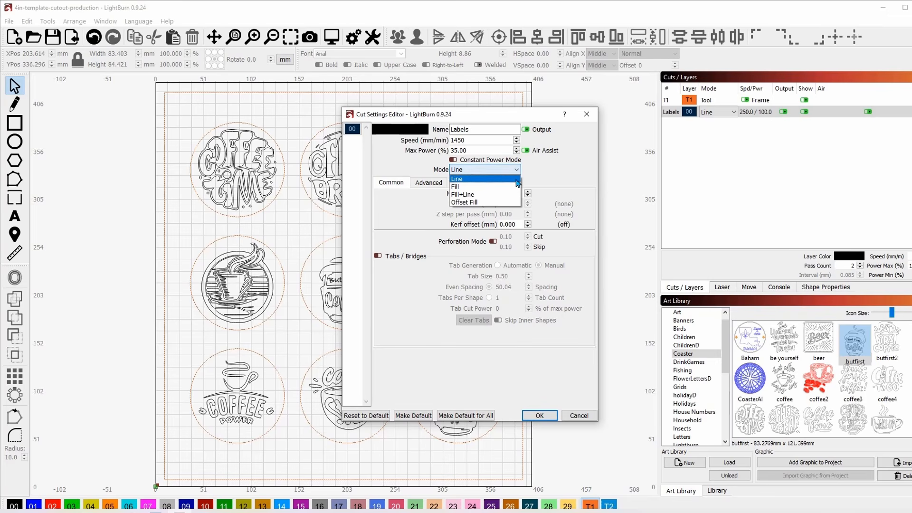
pyautogui.click(485, 186)
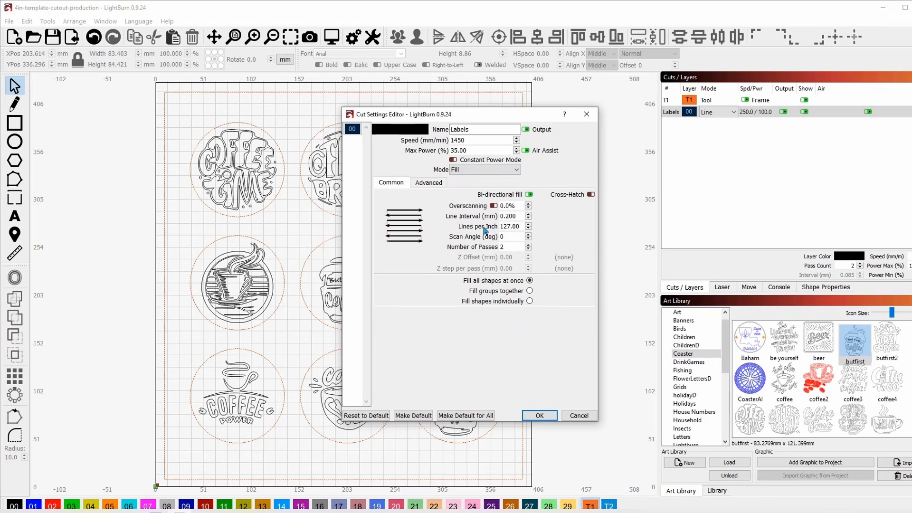
pyautogui.click(539, 416)
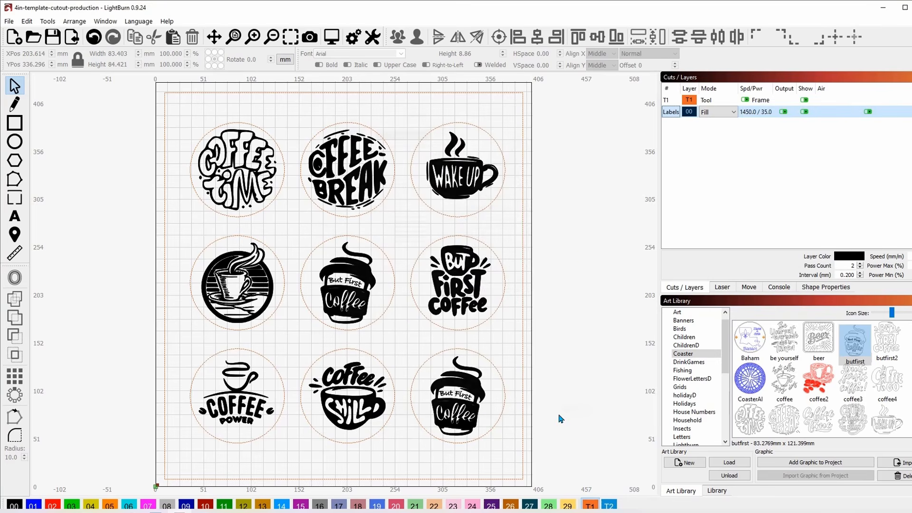
pyautogui.click(584, 207)
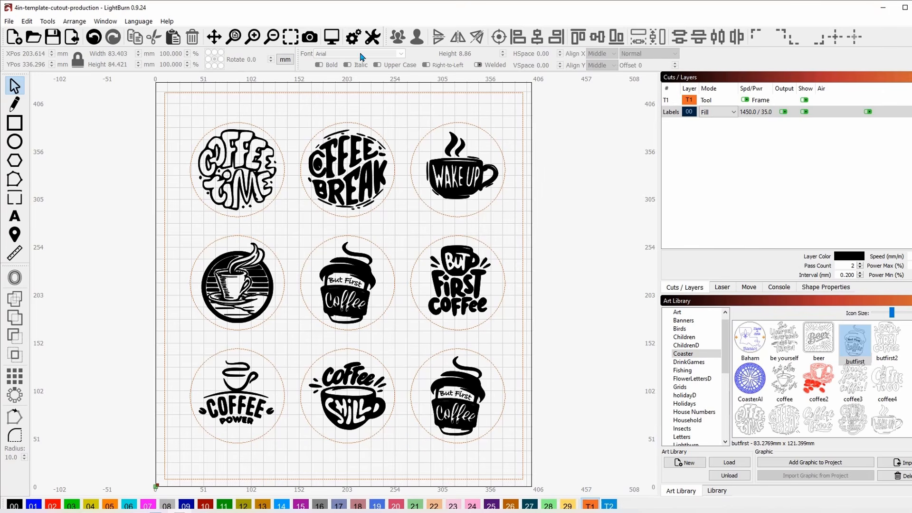
pyautogui.click(332, 38)
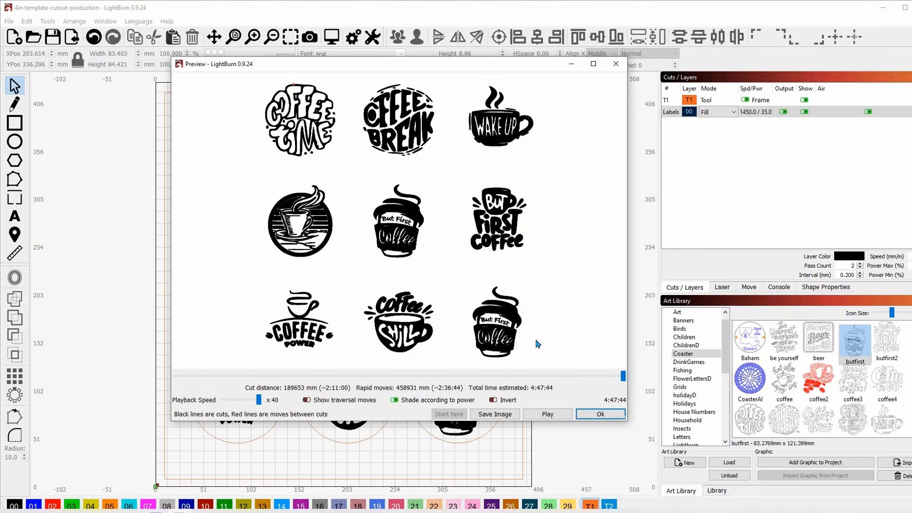
pyautogui.click(600, 415)
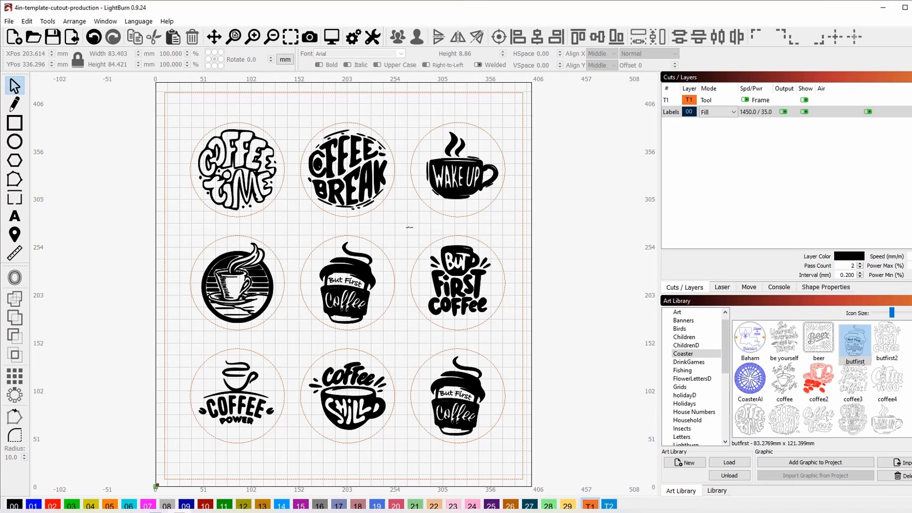
pyautogui.click(105, 21)
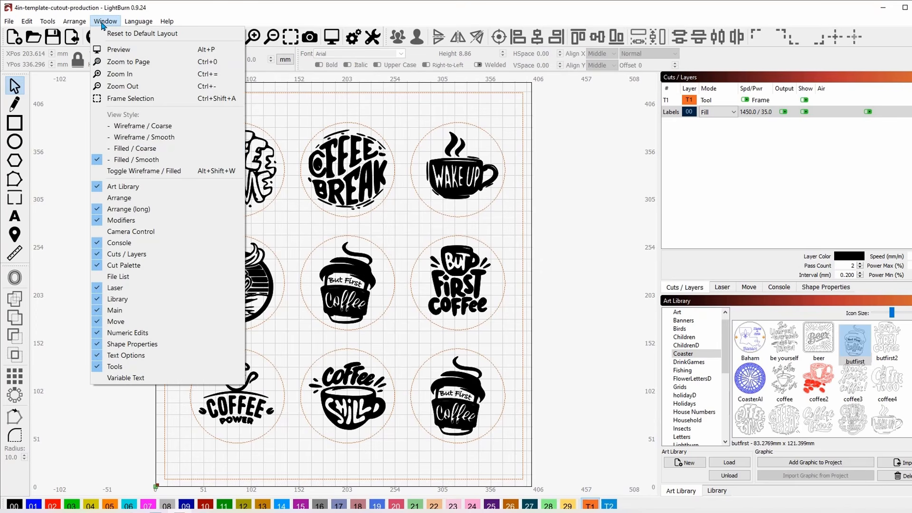
pyautogui.click(112, 138)
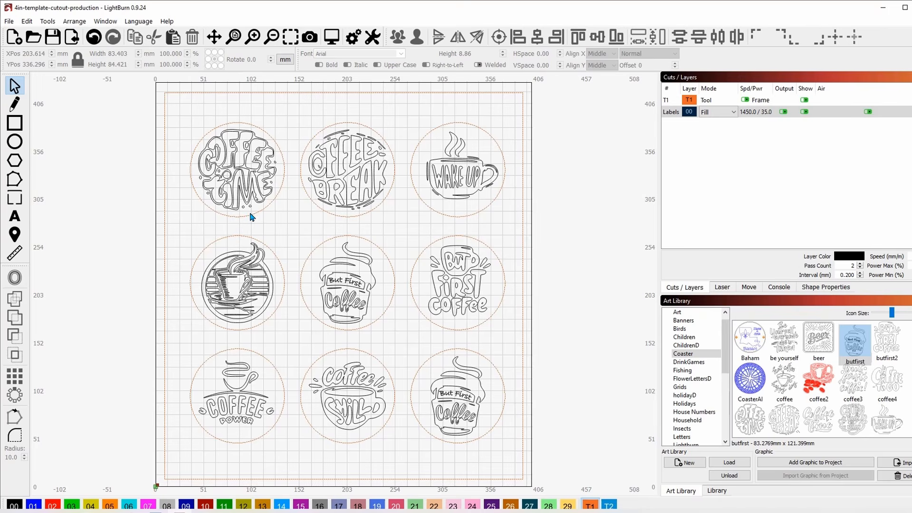
pyautogui.click(332, 37)
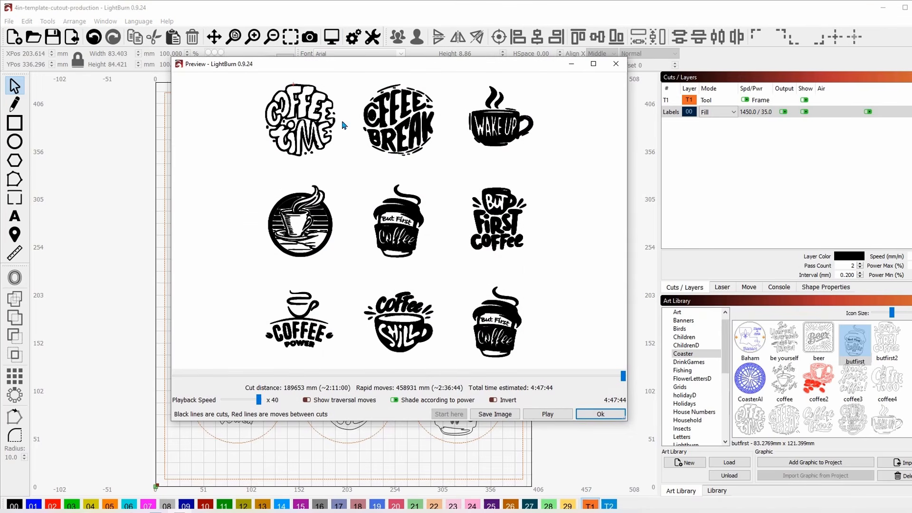
pyautogui.click(600, 414)
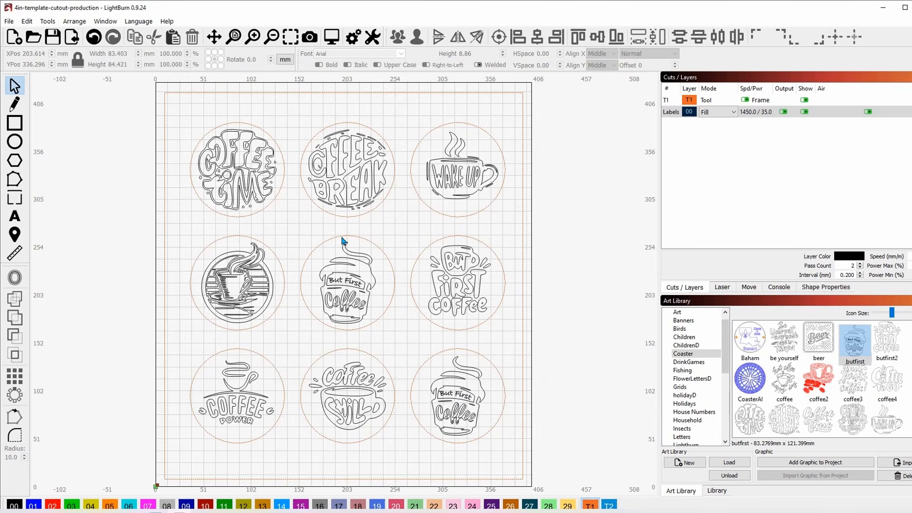
pyautogui.click(106, 22)
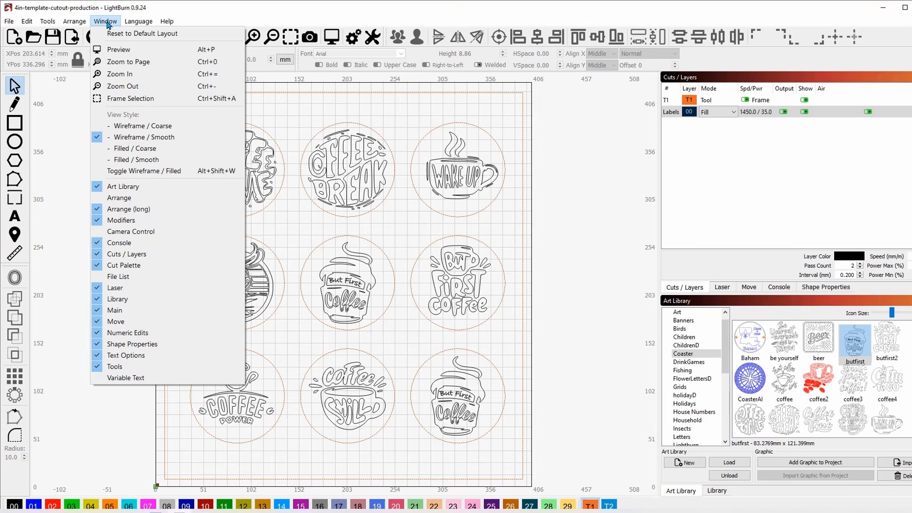
pyautogui.click(147, 150)
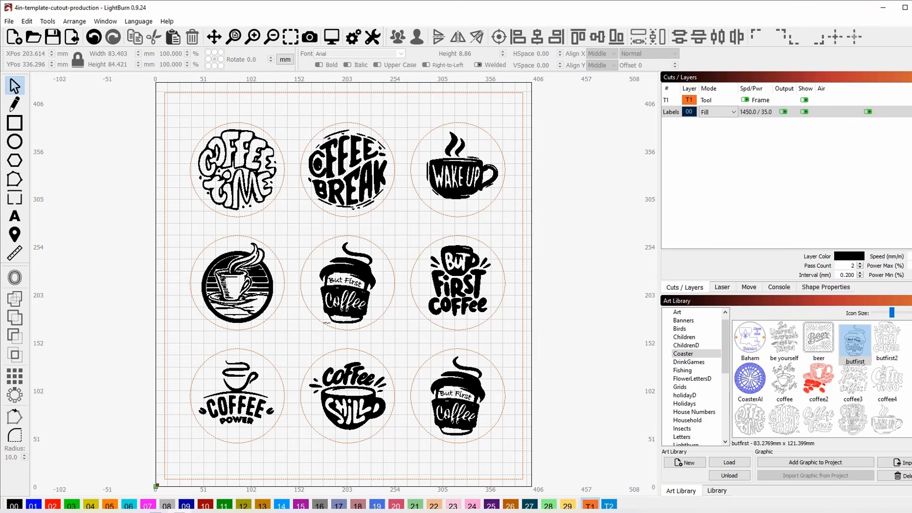
pyautogui.click(332, 37)
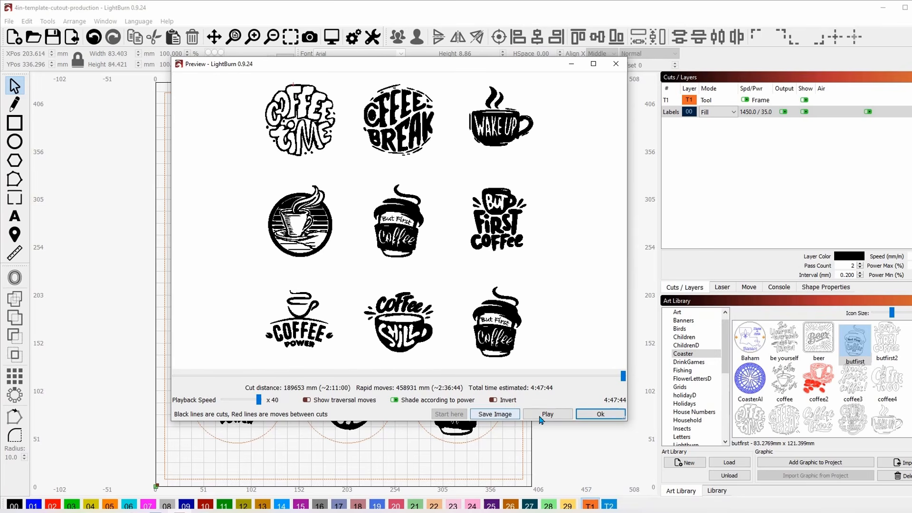
pyautogui.click(600, 414)
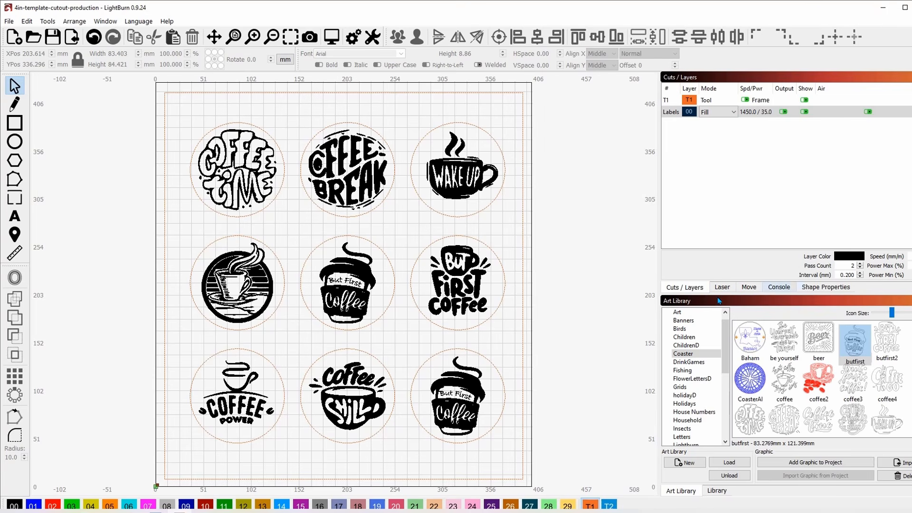
# - Open the Camera Control window showing the laser bed and move it left
pyautogui.rightClick(726, 76)
pyautogui.click(768, 125)
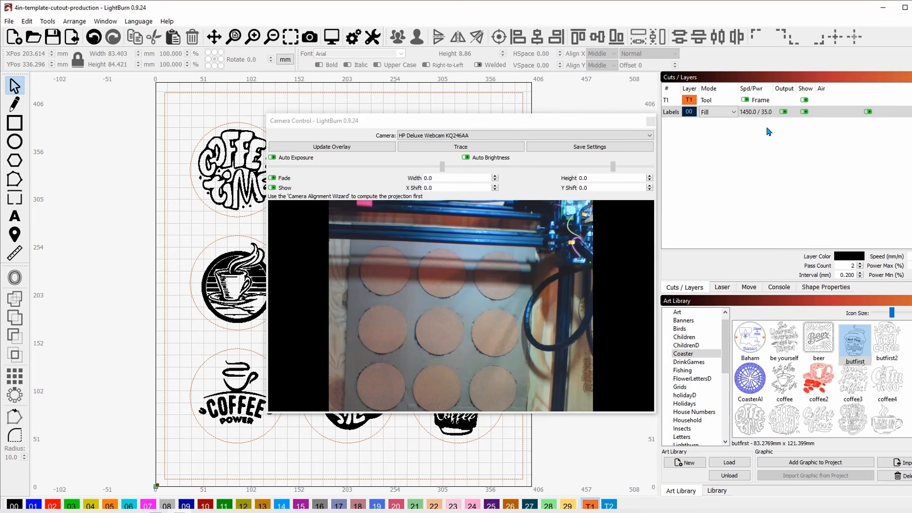
pyautogui.moveTo(532, 125)
pyautogui.mouseDown()
pyautogui.moveTo(518, 95)
pyautogui.moveTo(534, 132)
pyautogui.moveTo(530, 123)
pyautogui.mouseUp()
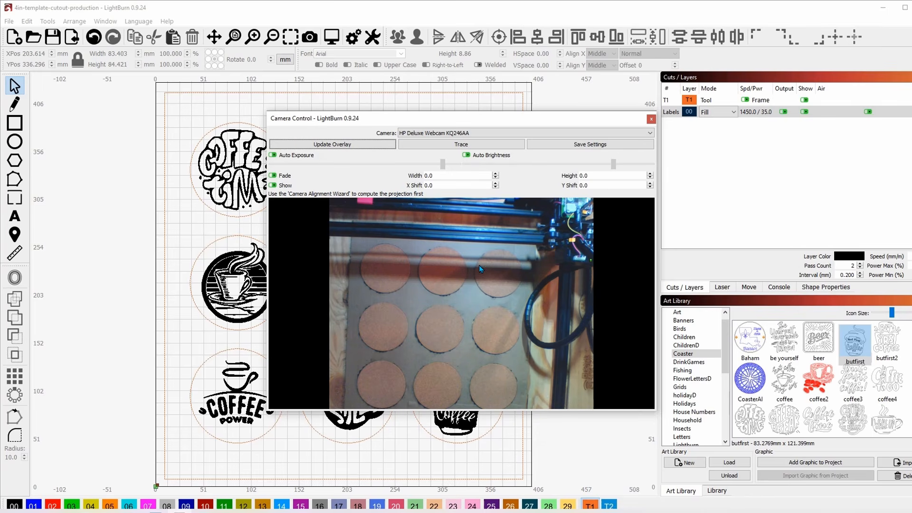
pyautogui.moveTo(513, 124); pyautogui.dragTo(492, 121)
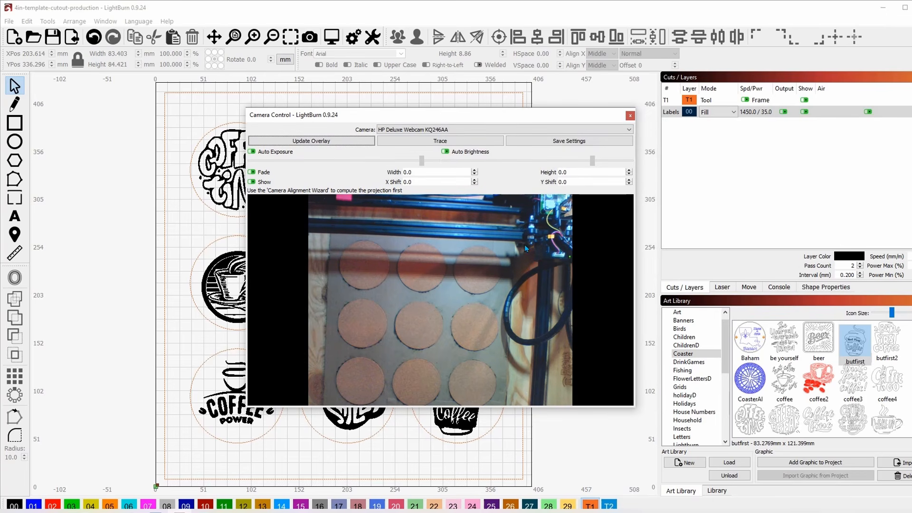
# - Home the laser and preview the engraving job, estimated at 4:47:44
pyautogui.click(722, 287)
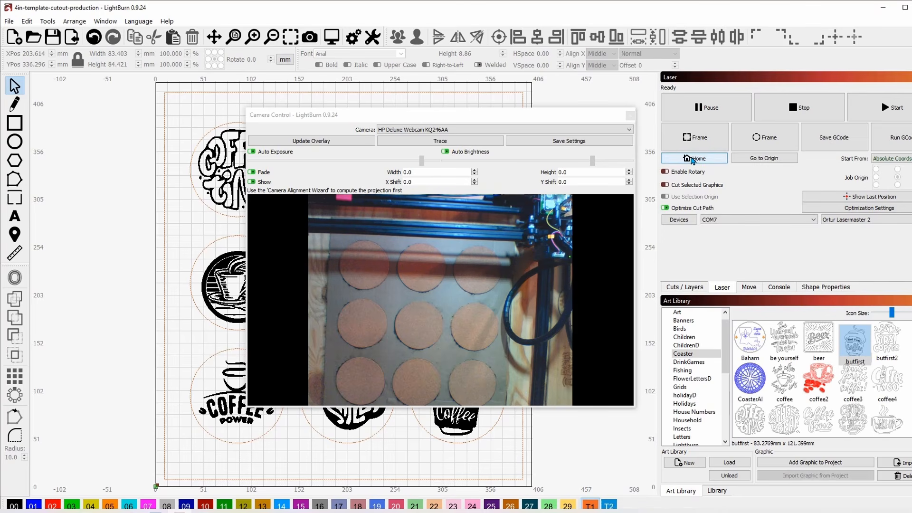
pyautogui.click(691, 160)
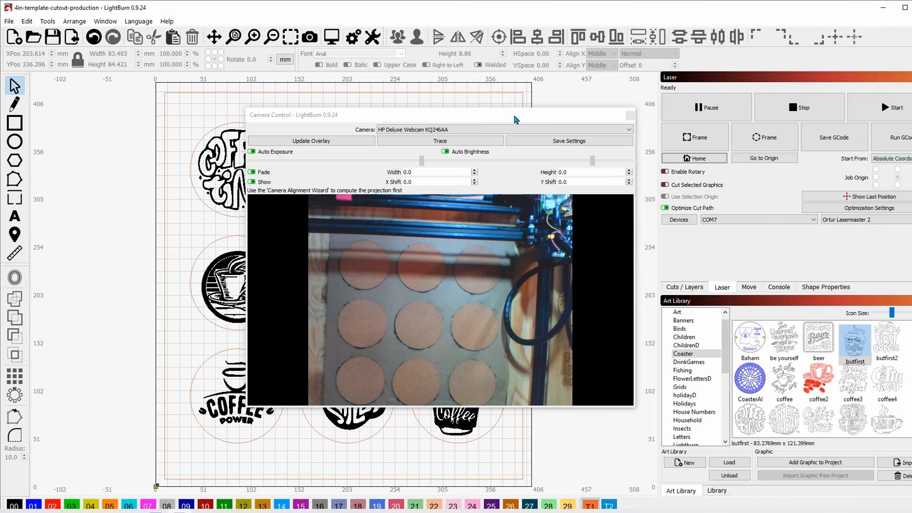
pyautogui.click(332, 38)
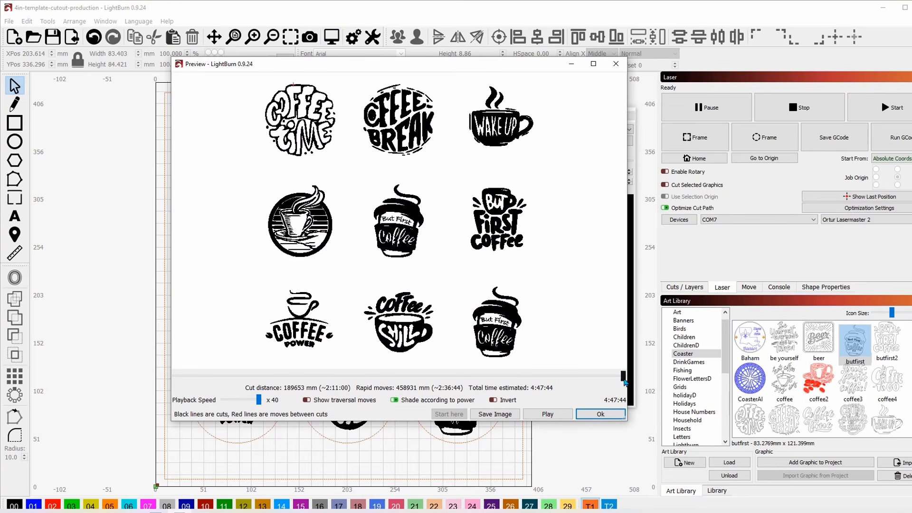
pyautogui.moveTo(414, 374)
pyautogui.mouseDown()
pyautogui.moveTo(212, 375)
pyautogui.moveTo(267, 382)
pyautogui.mouseUp()
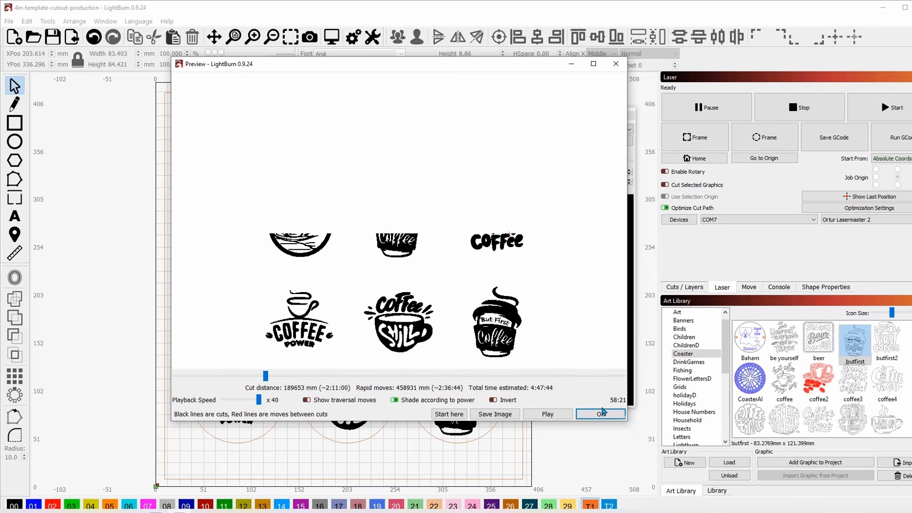
pyautogui.click(592, 415)
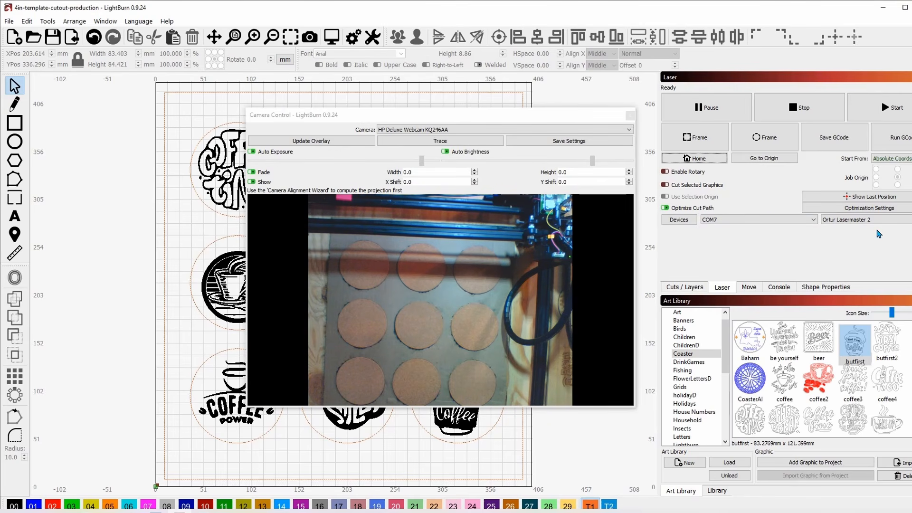
# - Start engraving the nine coaster designs and watch progress in the camera view
pyautogui.click(872, 107)
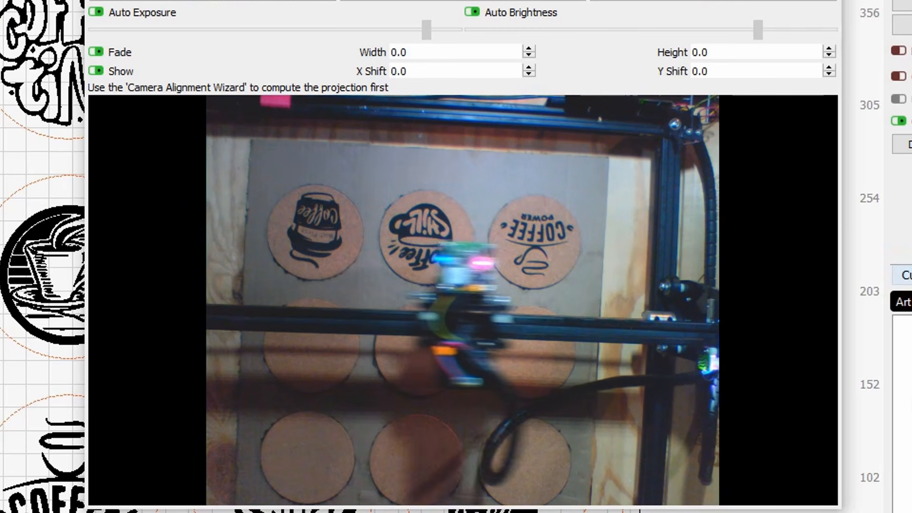
# - Show the Cuts / Layers list again and close the Camera Control window
pyautogui.click(908, 275)
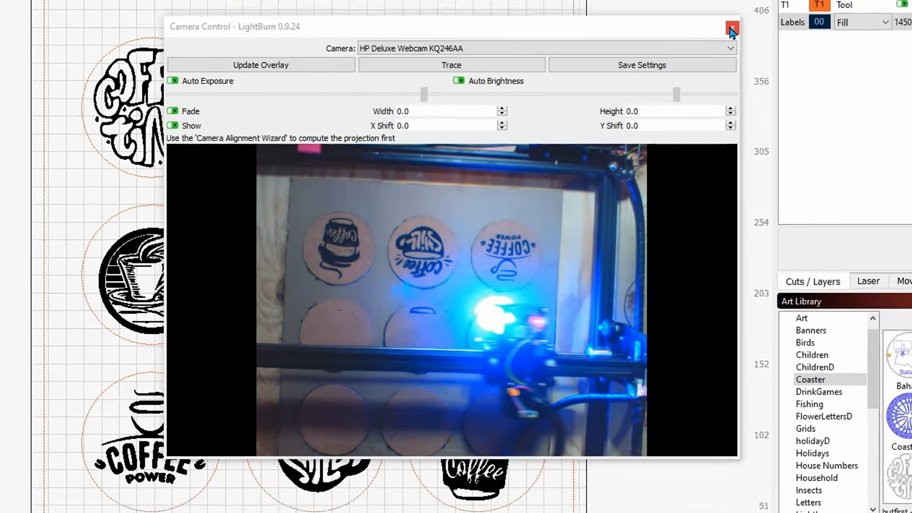
pyautogui.click(732, 30)
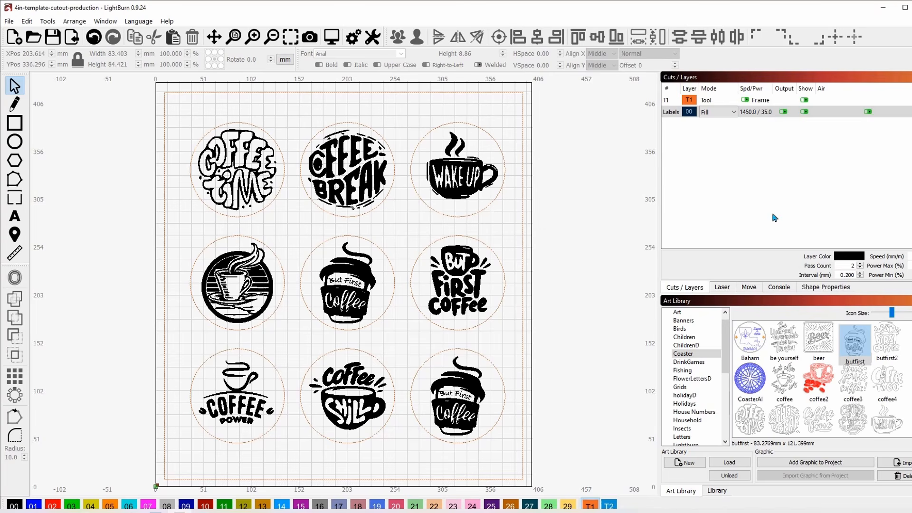
# - Glance at the machine console, then return to the layer list
pyautogui.click(779, 288)
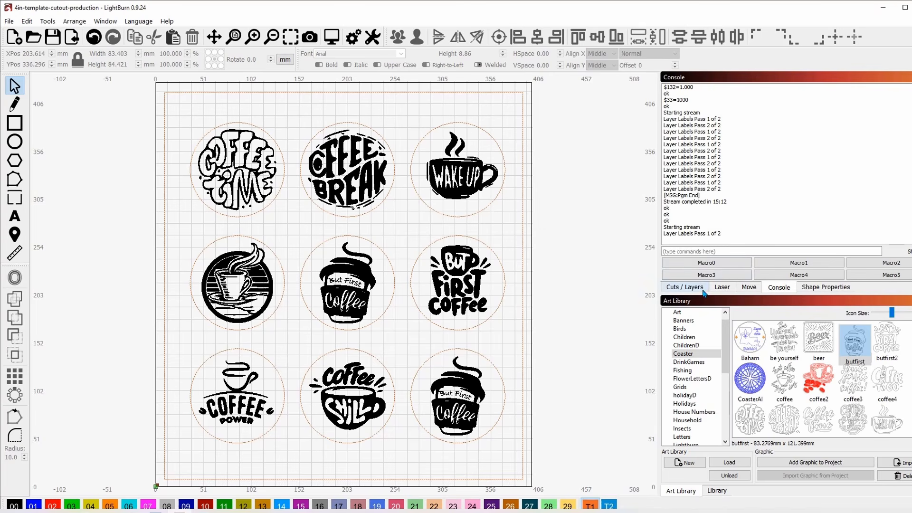
pyautogui.click(686, 288)
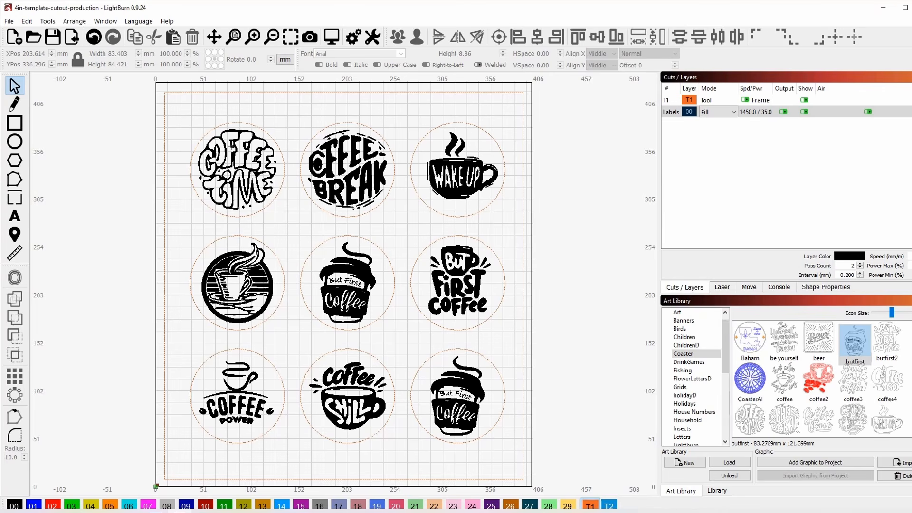
# - Delete the Coffee Time design and its leftover specks from the top-left circle
pyautogui.click(232, 141)
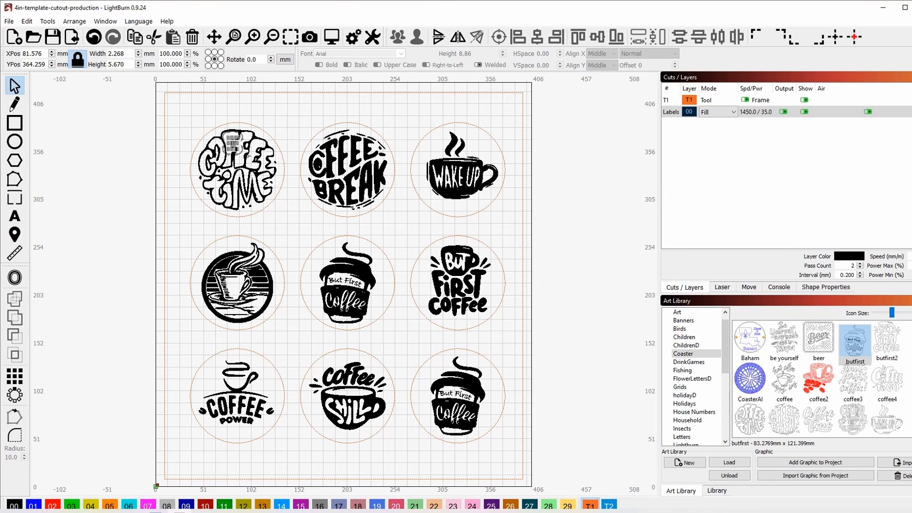
pyautogui.click(246, 156)
pyautogui.click(267, 196)
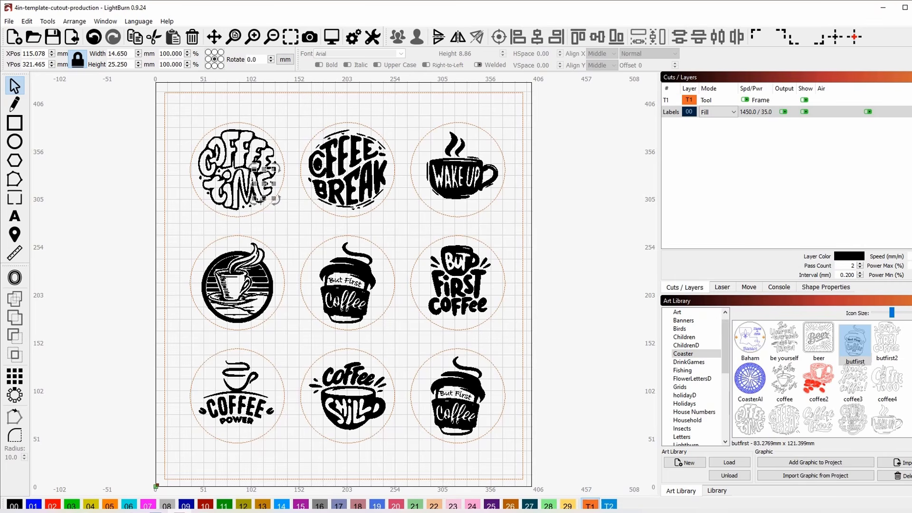
pyautogui.click(278, 219)
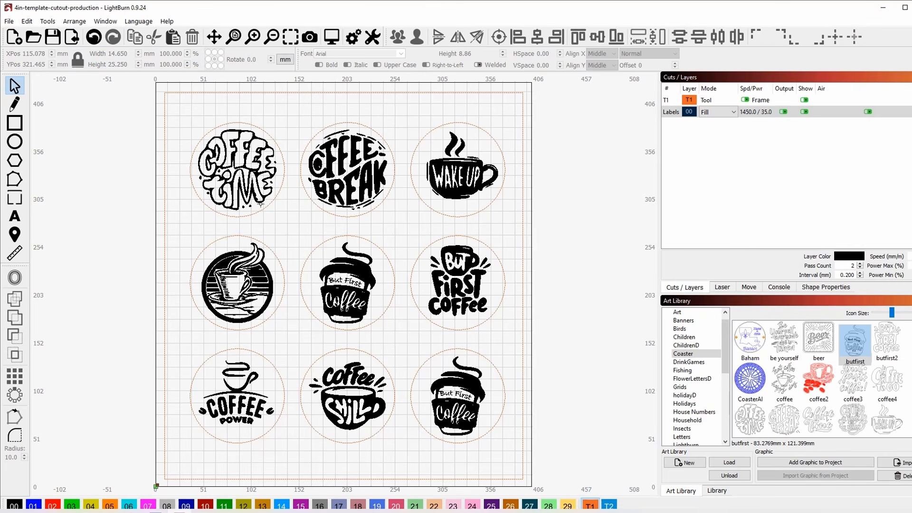
pyautogui.click(261, 203)
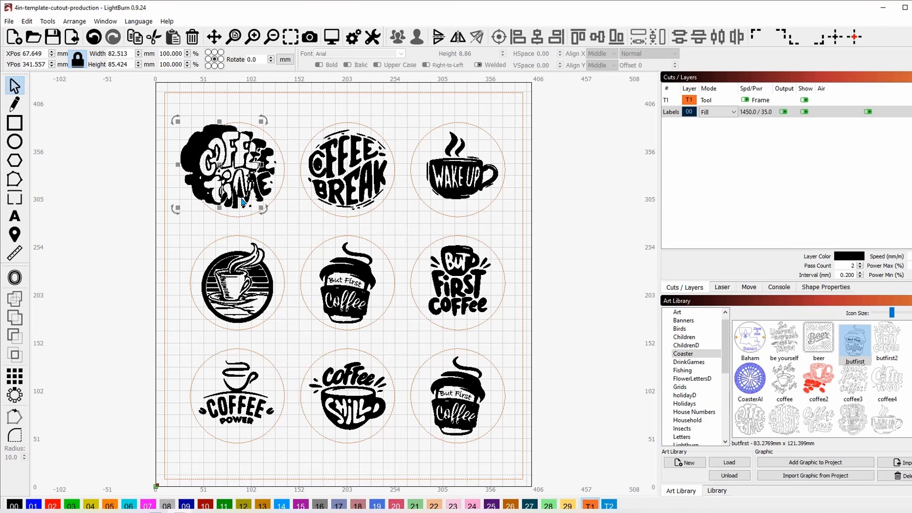
pyautogui.press('Escape')
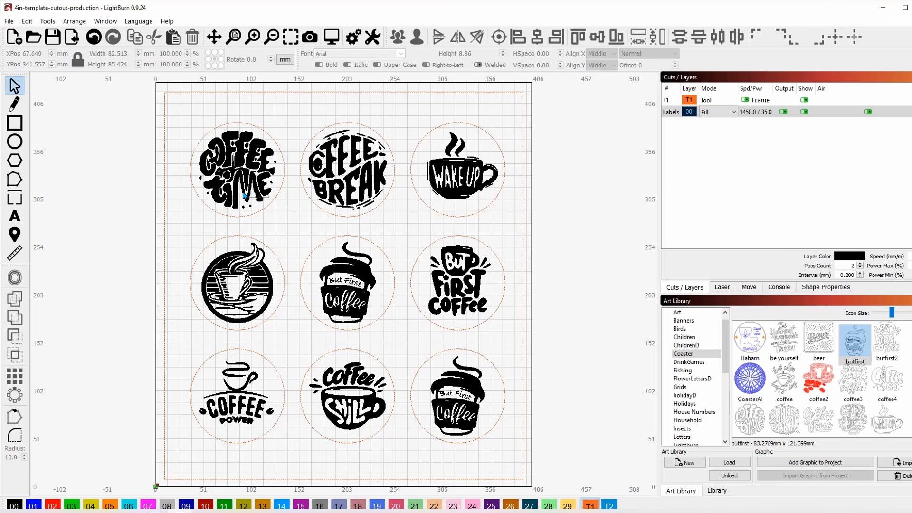
pyautogui.click(215, 141)
pyautogui.press('Delete')
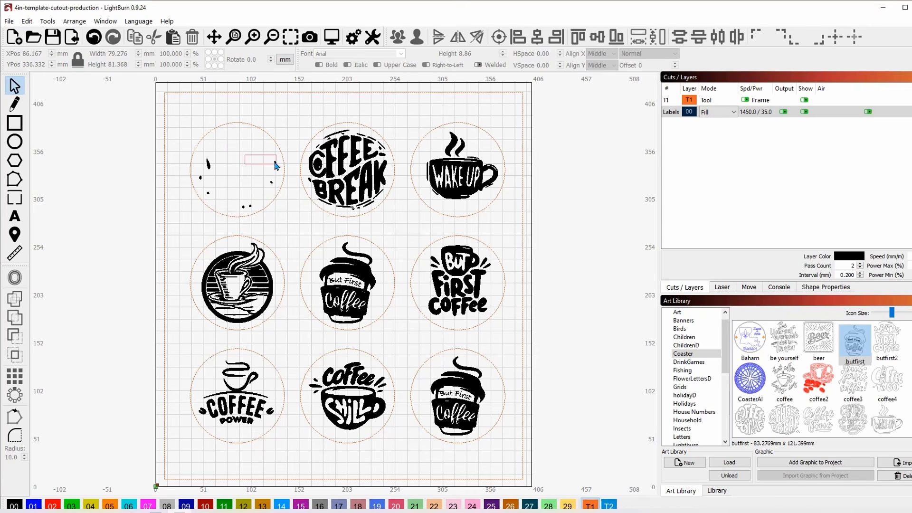
pyautogui.moveTo(276, 165); pyautogui.dragTo(275, 167)
pyautogui.press('Delete')
pyautogui.moveTo(255, 213); pyautogui.dragTo(224, 201)
pyautogui.press('Delete')
pyautogui.moveTo(205, 195); pyautogui.dragTo(197, 174)
pyautogui.press('Delete')
pyautogui.press('Delete')
pyautogui.press('Delete')
# - Delete Coffee Break, Wake Up, the three middle-row designs and the bottom-right cup
pyautogui.click(340, 178)
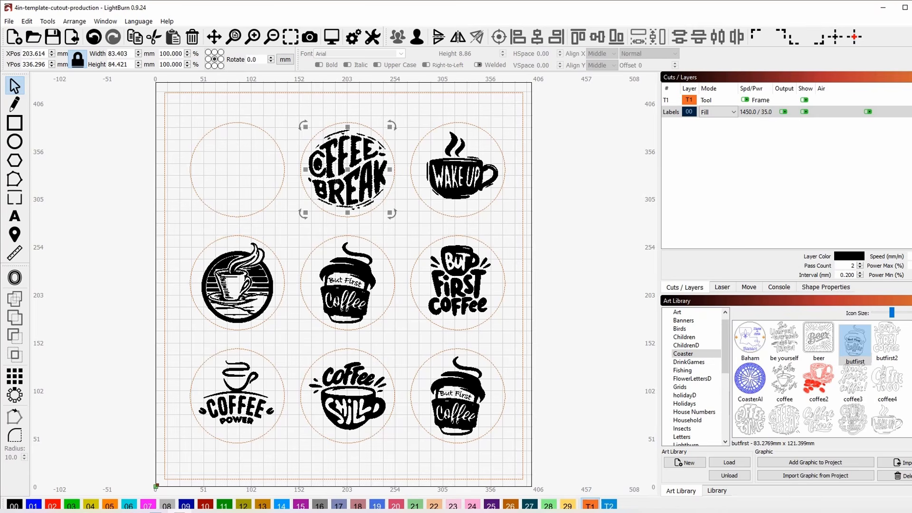
pyautogui.press('Delete')
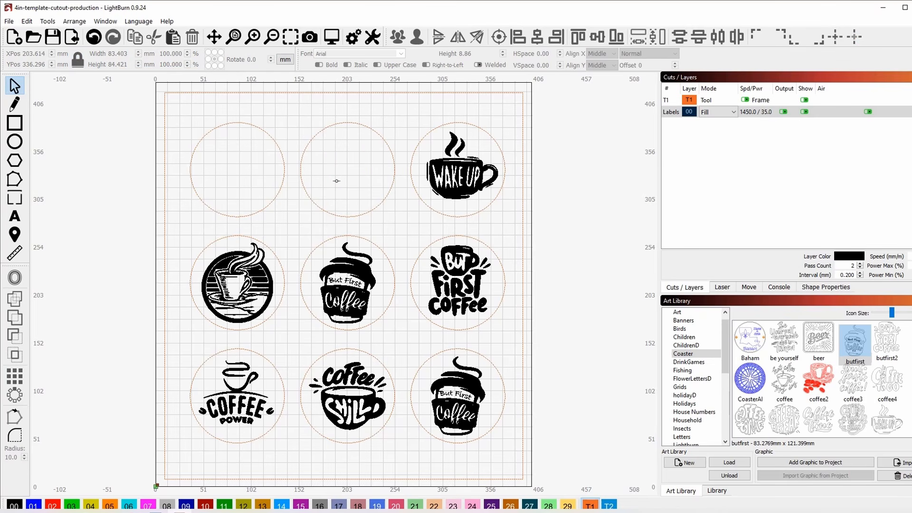
pyautogui.click(448, 157)
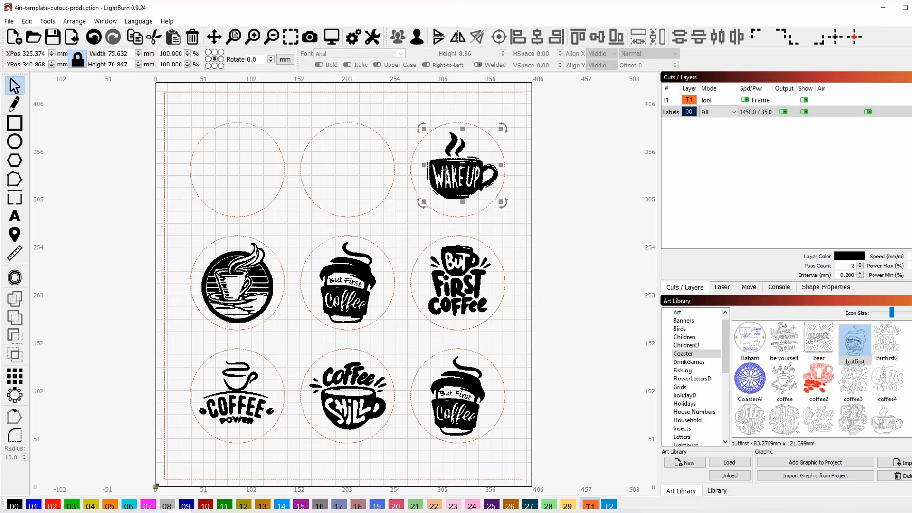
pyautogui.press('Delete')
pyautogui.click(251, 259)
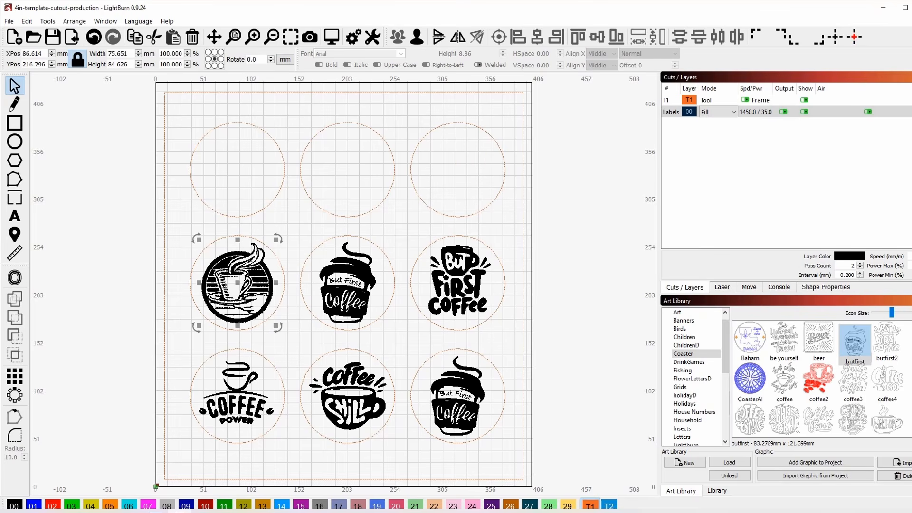
pyautogui.press('Delete')
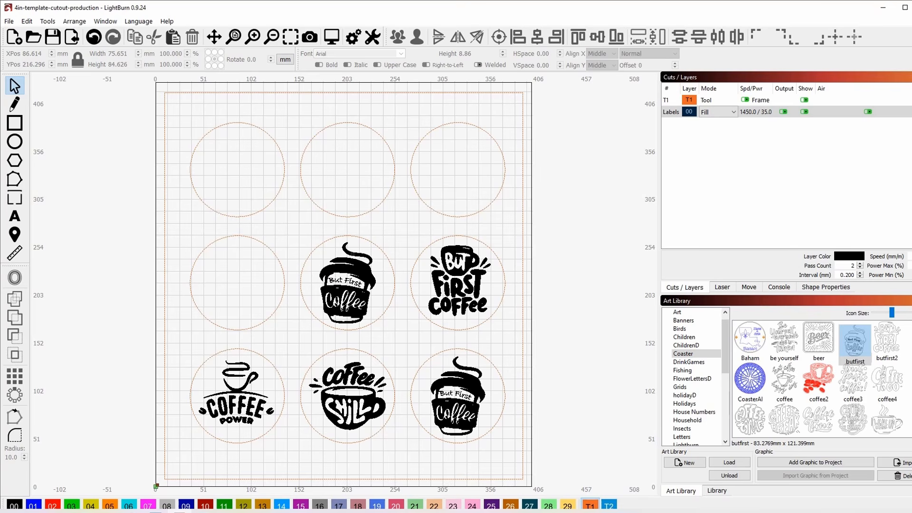
pyautogui.click(361, 271)
pyautogui.press('Delete')
pyautogui.click(440, 260)
pyautogui.press('Delete')
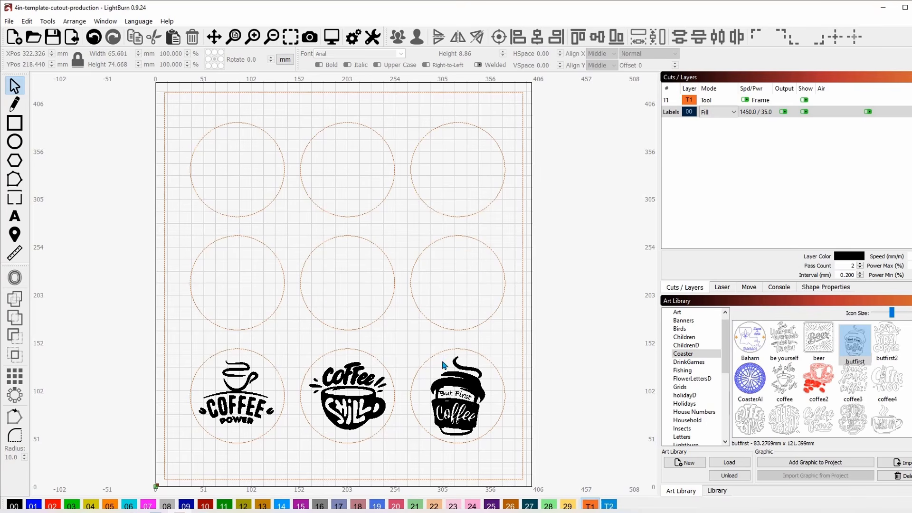
pyautogui.click(442, 364)
pyautogui.press('Delete')
# - Delete the bottom-middle Coffee design piece by piece, including all leftover strokes
pyautogui.click(365, 377)
pyautogui.press('Delete')
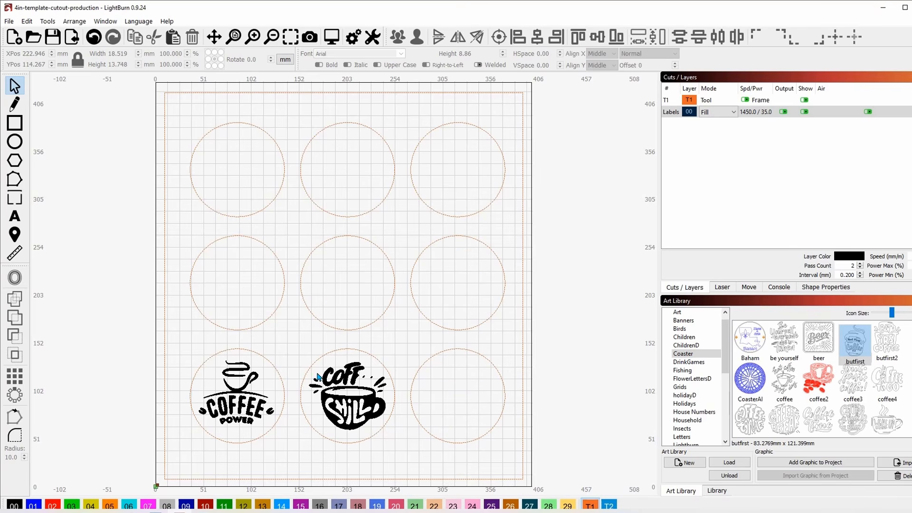
pyautogui.click(338, 372)
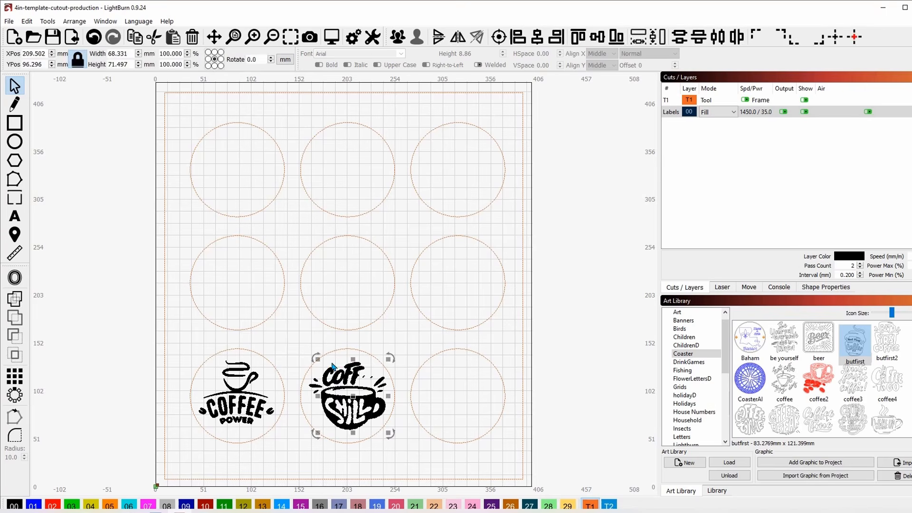
pyautogui.press('Delete')
pyautogui.click(373, 407)
pyautogui.press('Delete')
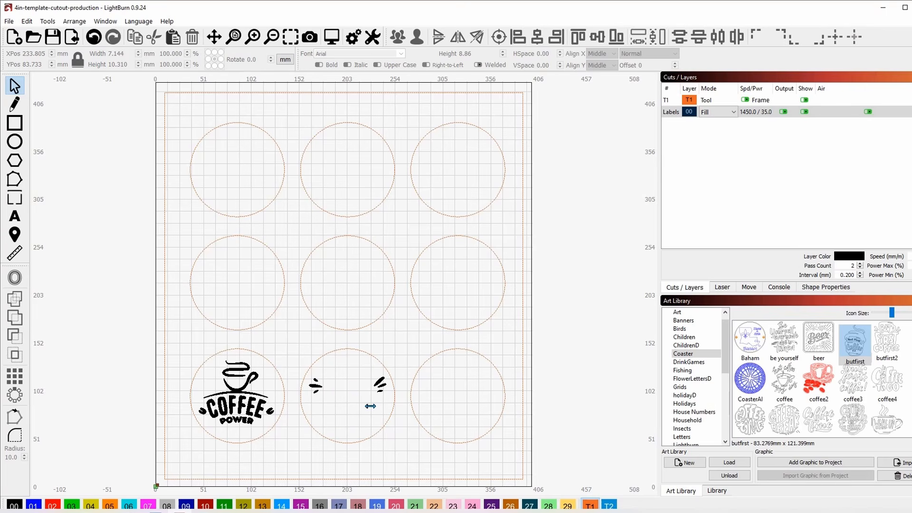
pyautogui.moveTo(380, 393); pyautogui.dragTo(372, 379)
pyautogui.press('Delete')
pyautogui.click(375, 380)
pyautogui.press('Delete')
pyautogui.click(310, 387)
pyautogui.press('Delete')
# - Delete the bottom-left cup and both beans, undoing the accidental circle deletion
pyautogui.click(237, 409)
pyautogui.click(259, 426)
pyautogui.click(221, 366)
pyautogui.press('Delete')
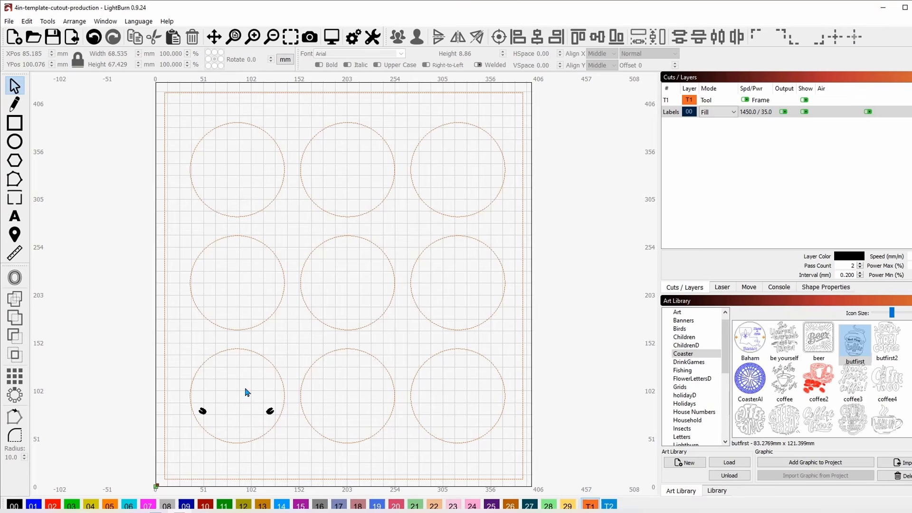
pyautogui.click(272, 411)
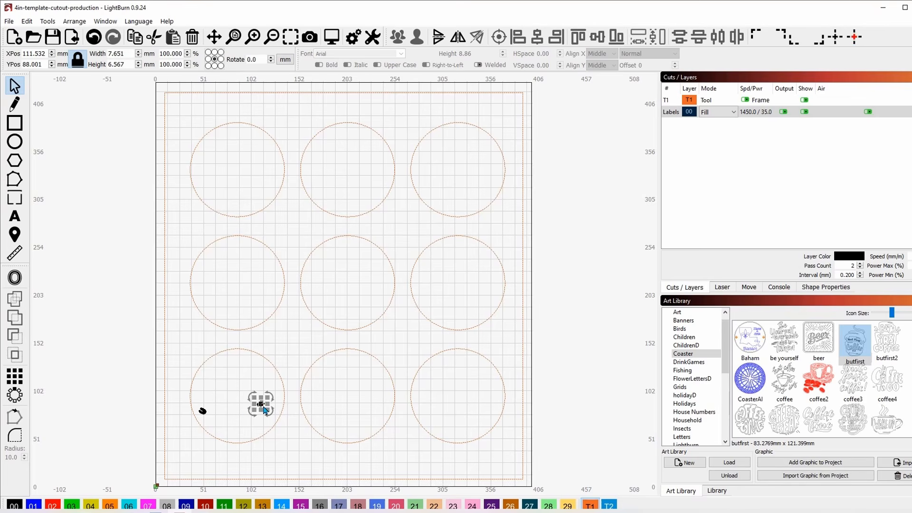
pyautogui.press('Delete')
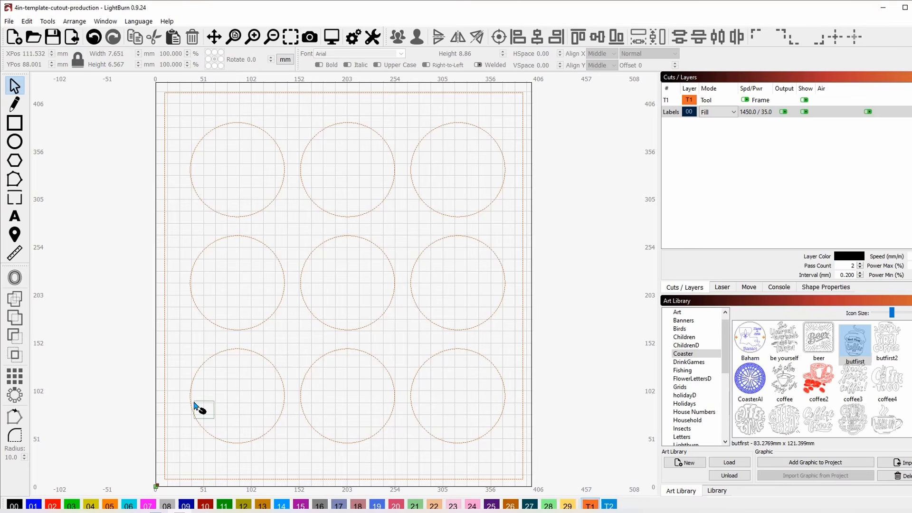
pyautogui.keyDown('shift'); pyautogui.click(199, 407); pyautogui.keyUp('shift')
pyautogui.press('Delete')
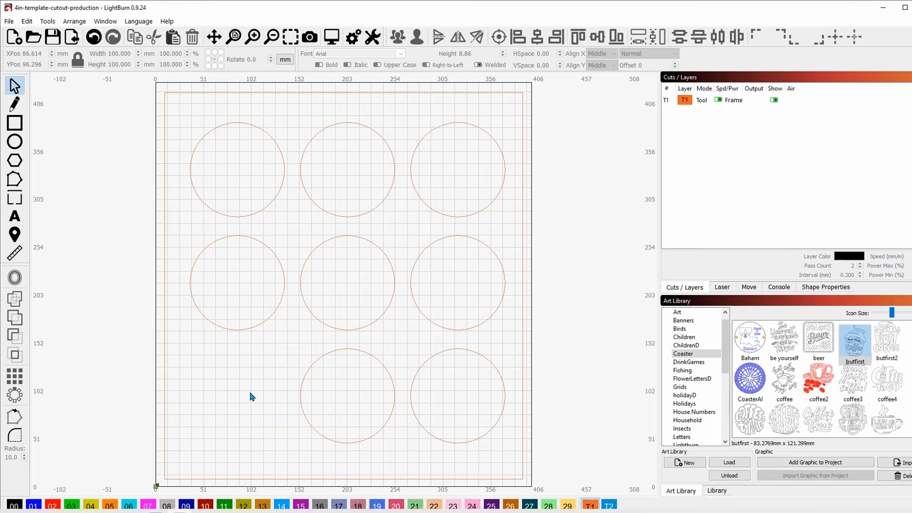
pyautogui.click(93, 36)
pyautogui.click(218, 412)
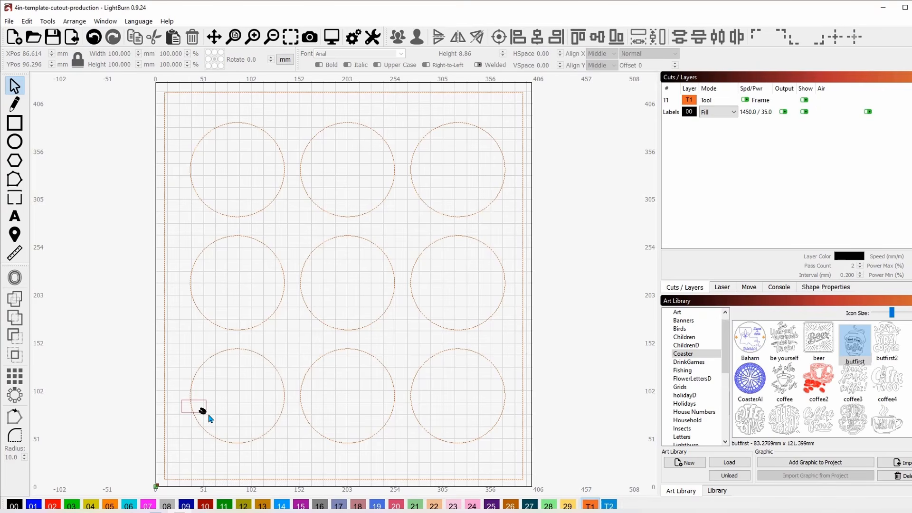
pyautogui.click(203, 411)
pyautogui.press('Delete')
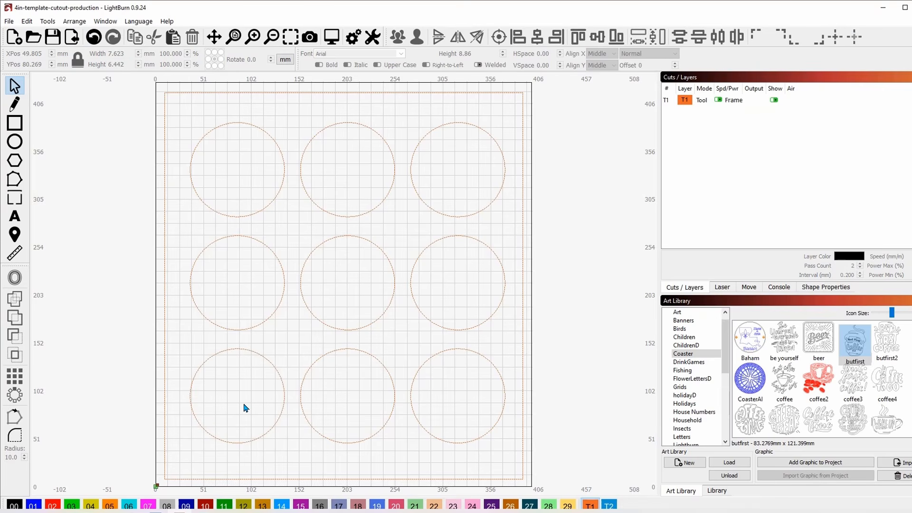
# - Box-select and deselect the bottom-left circle, leaving the nine-circle grid unchanged
pyautogui.moveTo(287, 439); pyautogui.dragTo(228, 404)
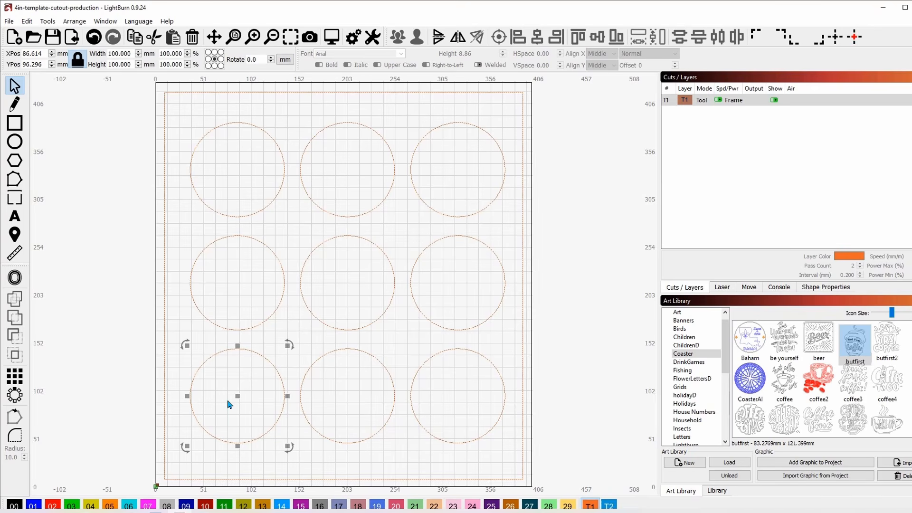
pyautogui.click(176, 410)
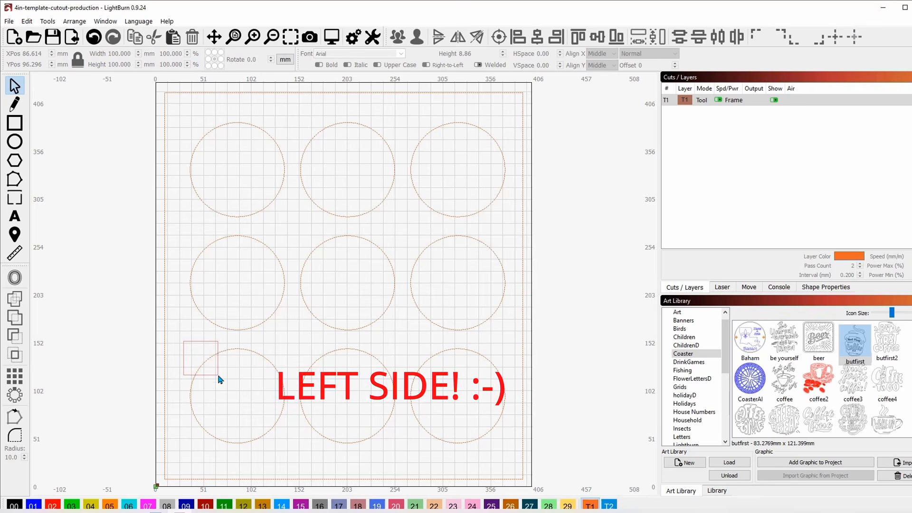
pyautogui.moveTo(176, 349); pyautogui.dragTo(264, 407)
pyautogui.moveTo(180, 350); pyautogui.dragTo(285, 450)
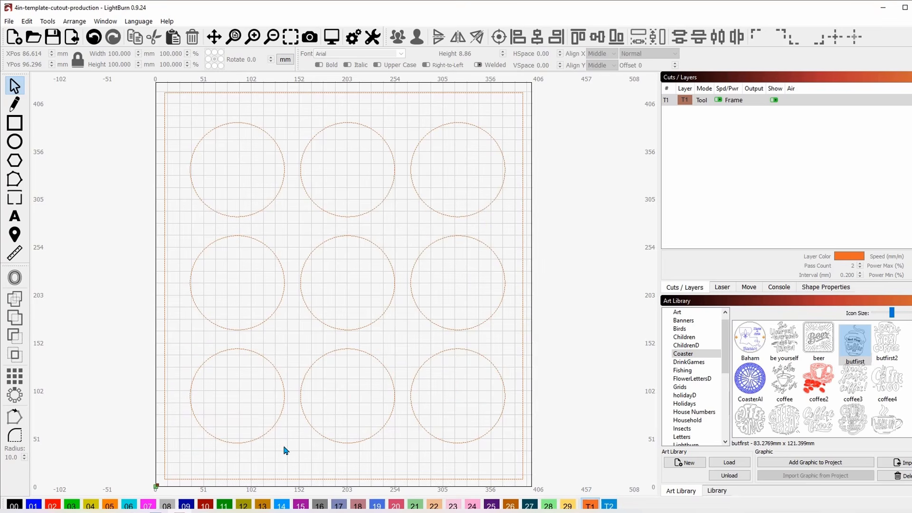
pyautogui.moveTo(180, 341); pyautogui.dragTo(237, 415)
pyautogui.click(136, 324)
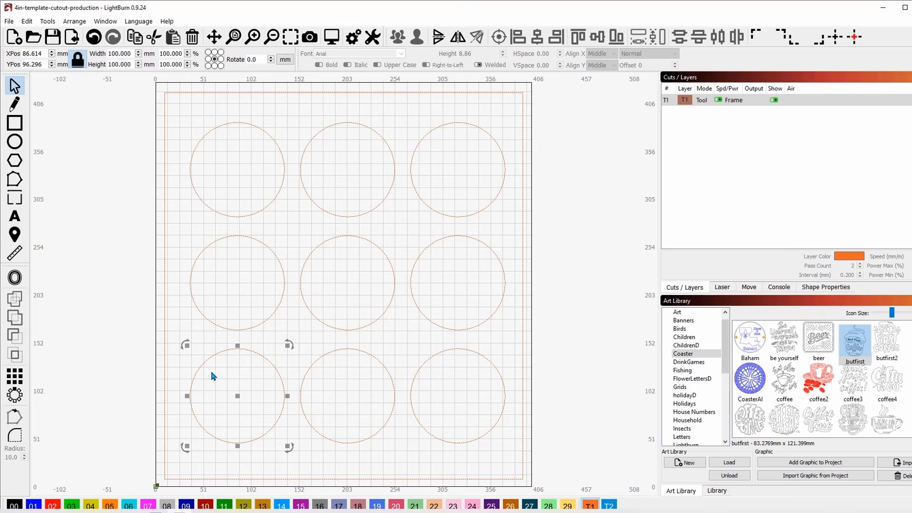
pyautogui.click(143, 330)
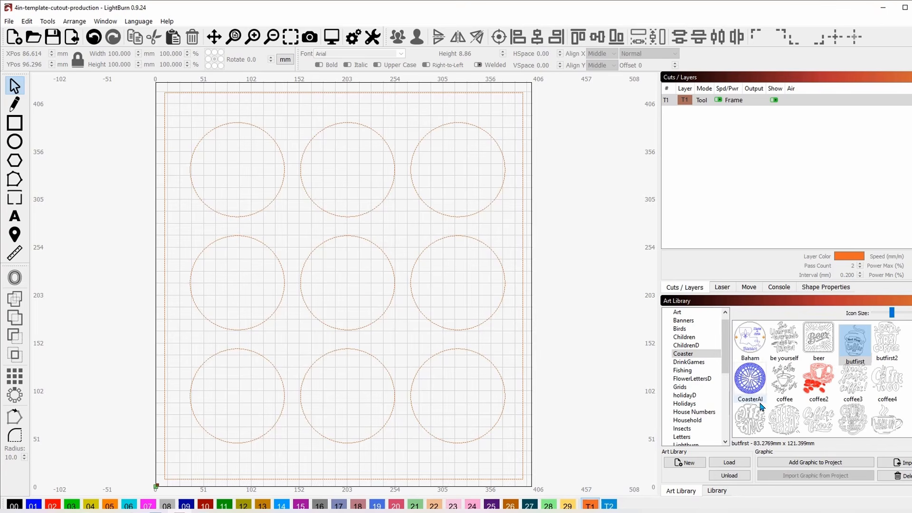
# - Save the template as a new project named 100mm-template-production.lbrn, editing the existing cutout file name
pyautogui.click(9, 21)
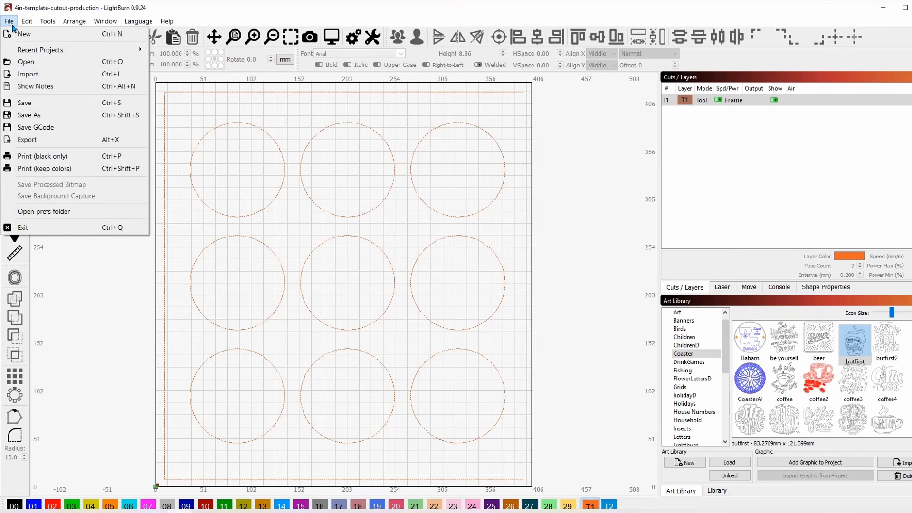
pyautogui.click(29, 115)
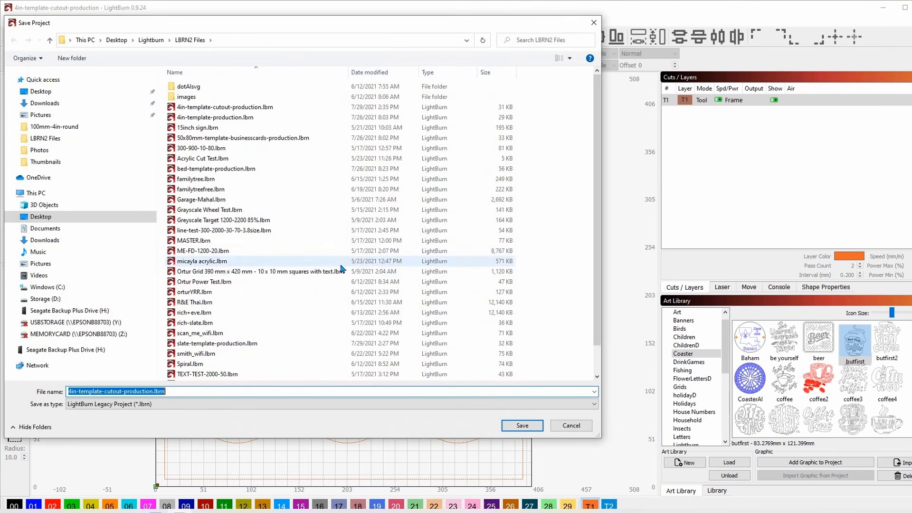
pyautogui.click(213, 106)
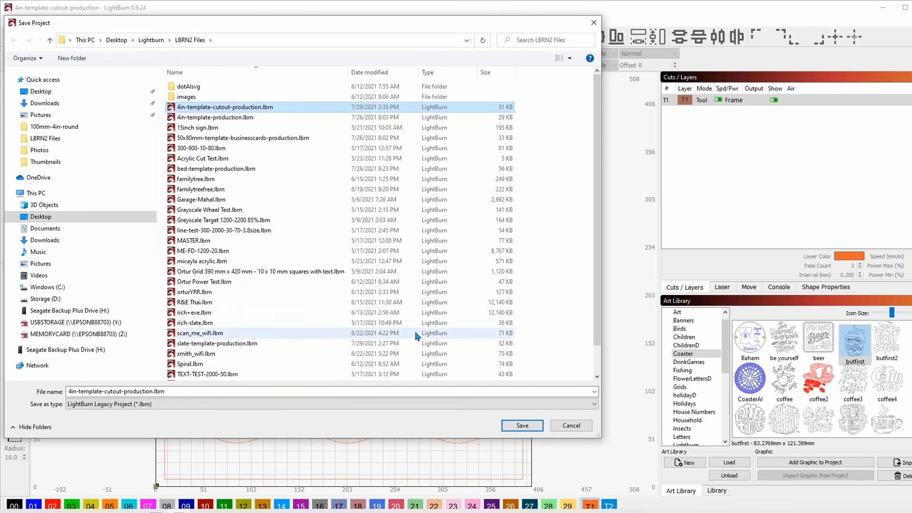
pyautogui.doubleClick(122, 391)
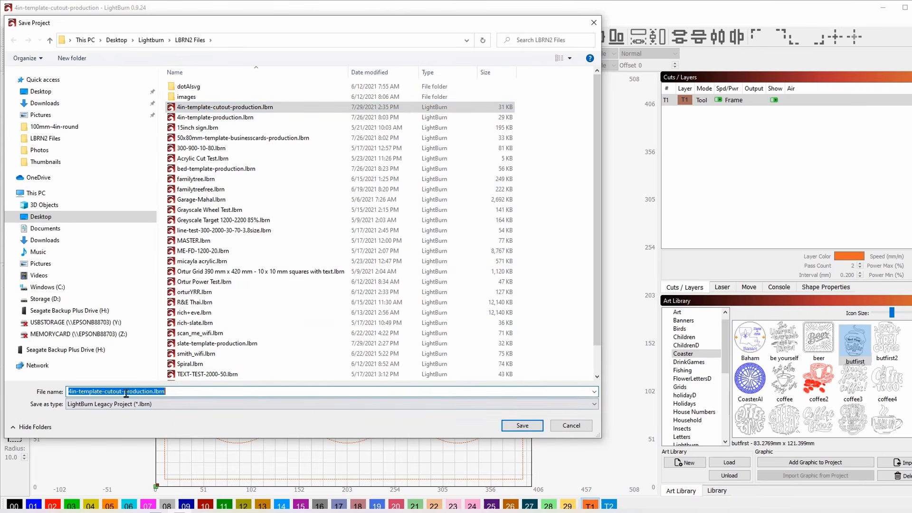
pyautogui.click(122, 391)
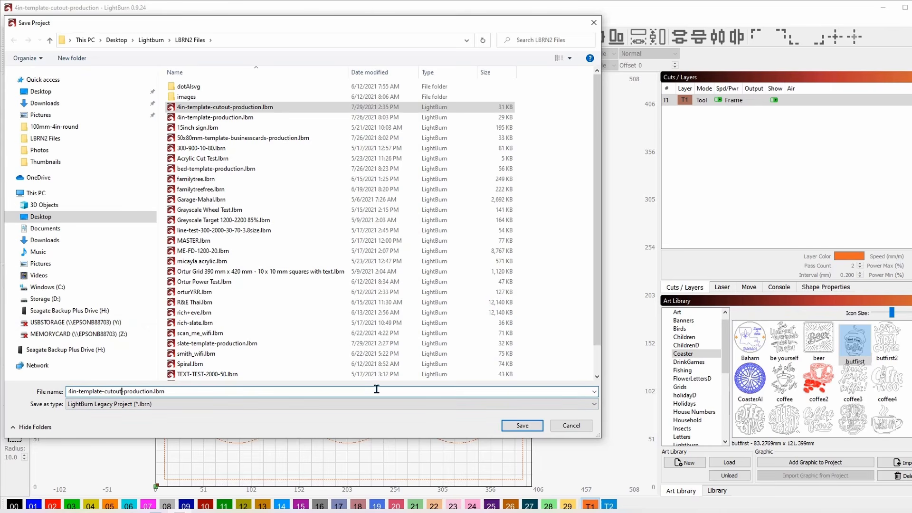
pyautogui.press('BackSpace')
pyautogui.press('BackSpace')
pyautogui.press('BackSpace')
pyautogui.press('BackSpace')
pyautogui.press('BackSpace')
pyautogui.press('BackSpace')
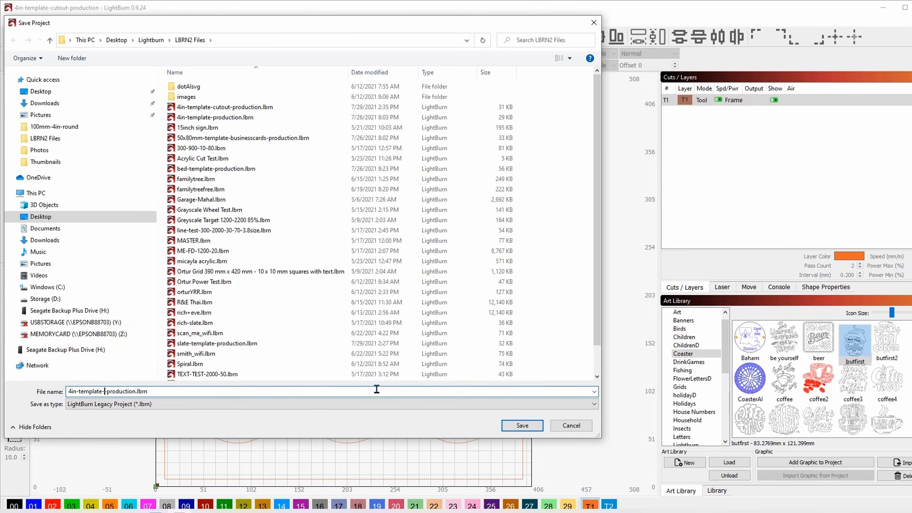
pyautogui.press('BackSpace')
pyautogui.press('BackSpace')
pyautogui.press('BackSpace')
pyautogui.press('BackSpace')
pyautogui.write('100mm')
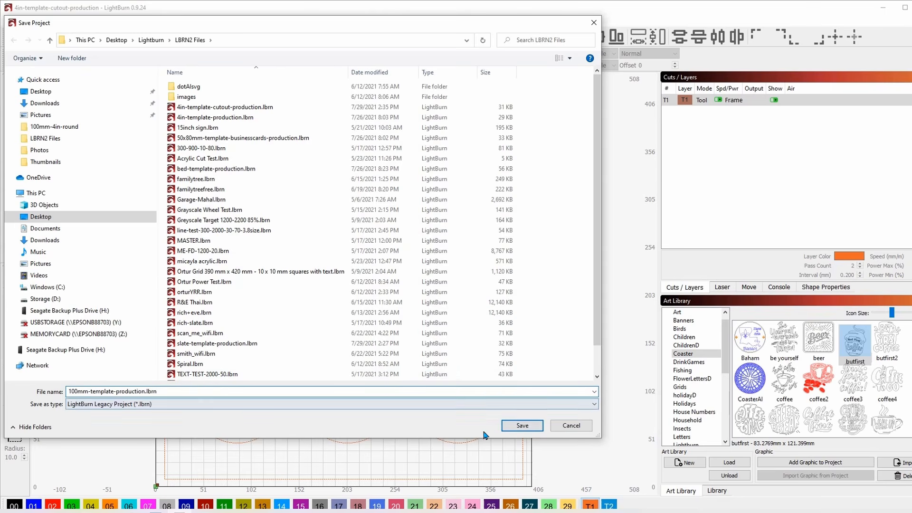
pyautogui.click(521, 425)
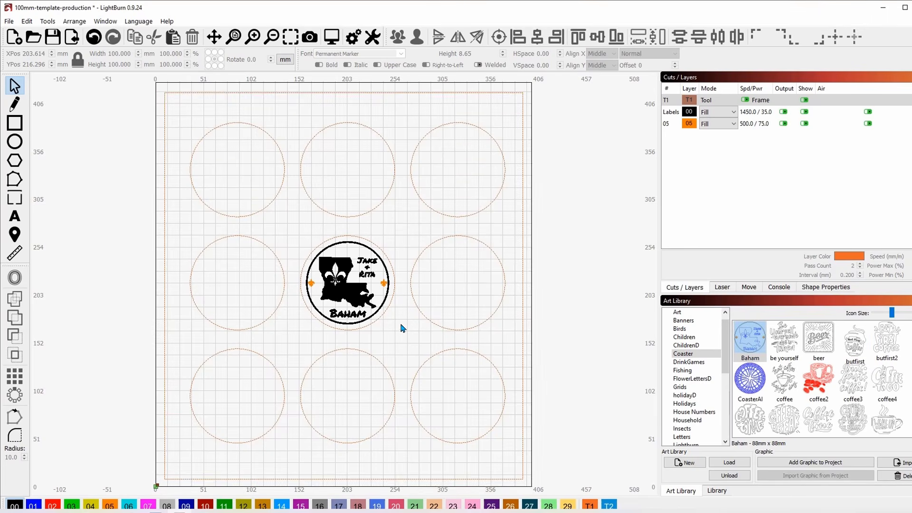
# - Box-select the Baham design sitting in the centre circle
pyautogui.moveTo(401, 327); pyautogui.dragTo(296, 232)
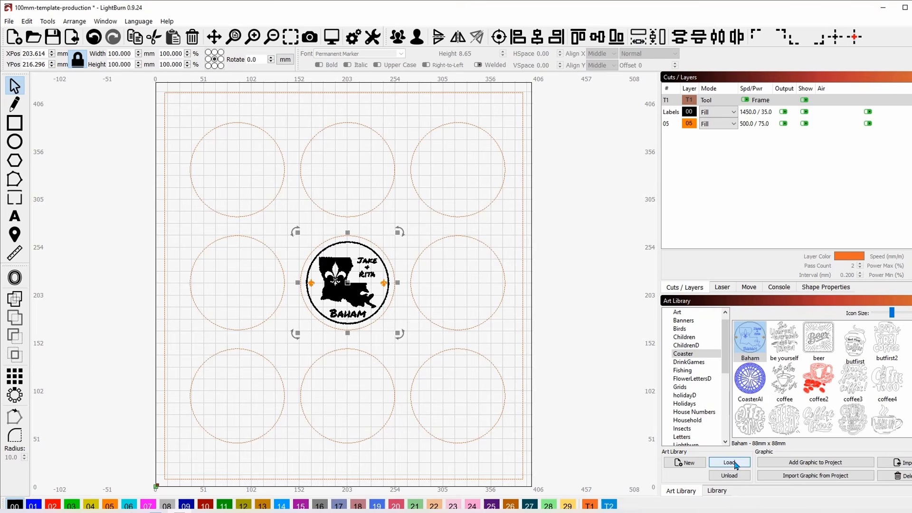
# - Move the Baham design off the work area to the right and group its parts
pyautogui.click(812, 479)
pyautogui.moveTo(353, 282); pyautogui.dragTo(584, 247)
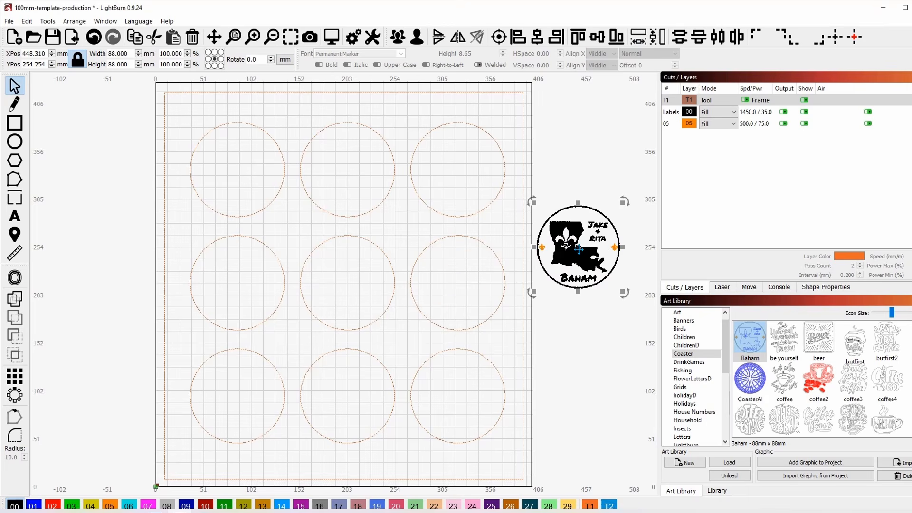
pyautogui.click(398, 43)
pyautogui.click(569, 343)
# - Reposition the grouped Baham design just right of the circle grid, lower beside it
pyautogui.click(577, 269)
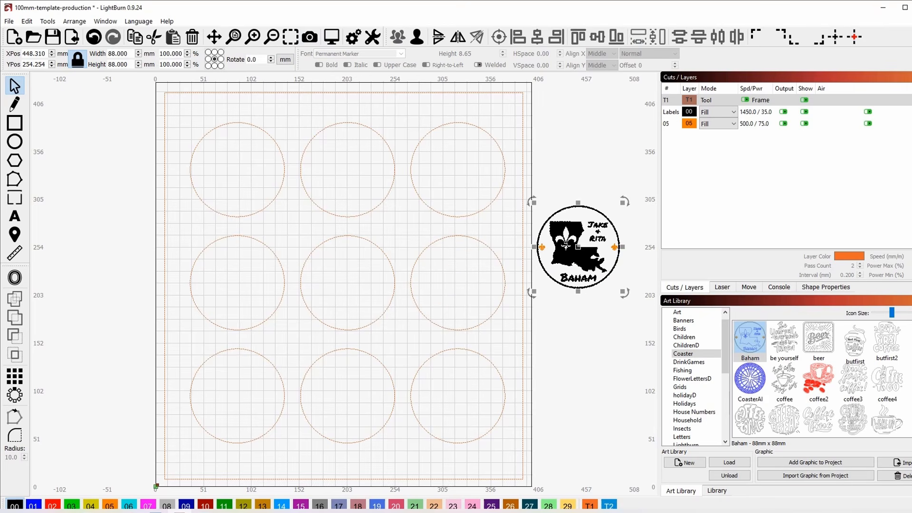
pyautogui.moveTo(580, 253); pyautogui.dragTo(555, 238)
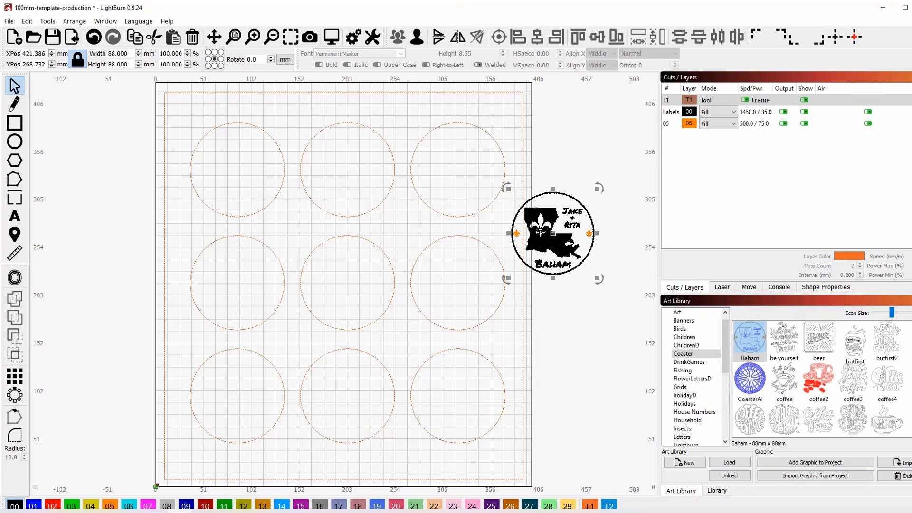
pyautogui.scroll(-5, 817, 380)
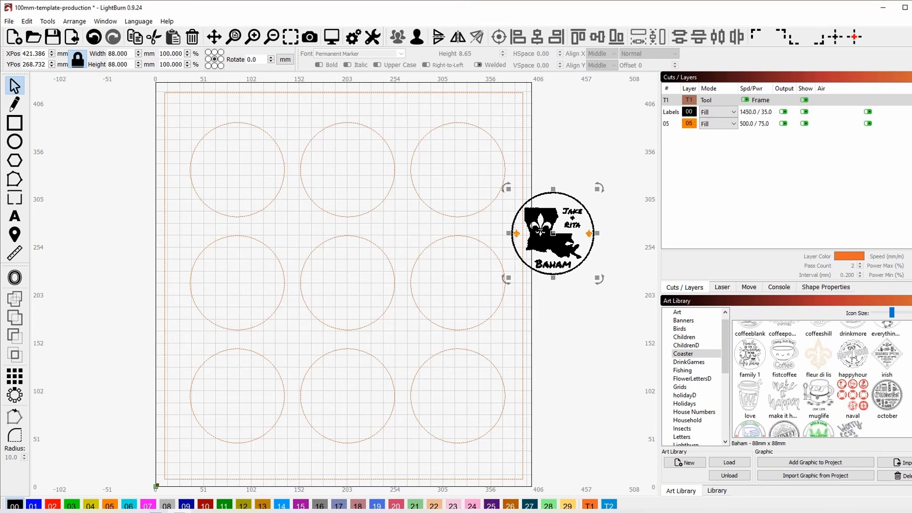
pyautogui.scroll(5, 817, 380)
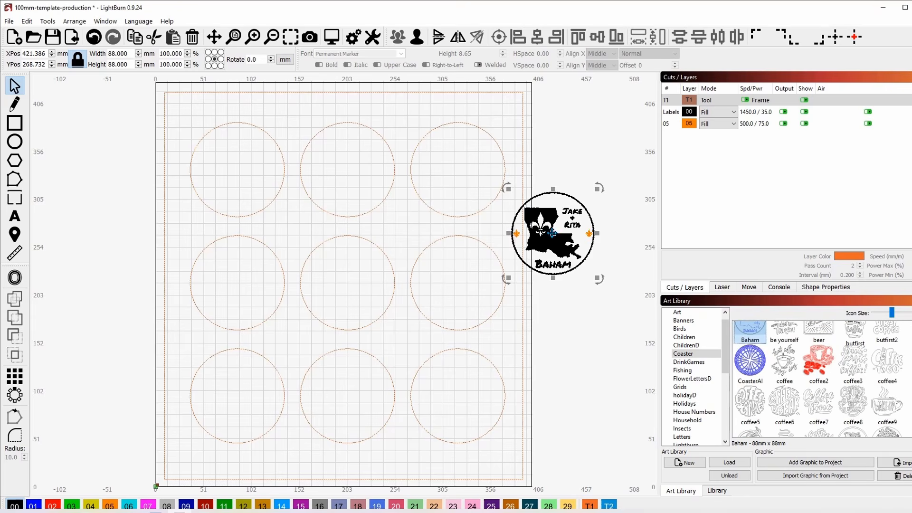
pyautogui.moveTo(552, 233); pyautogui.dragTo(566, 293)
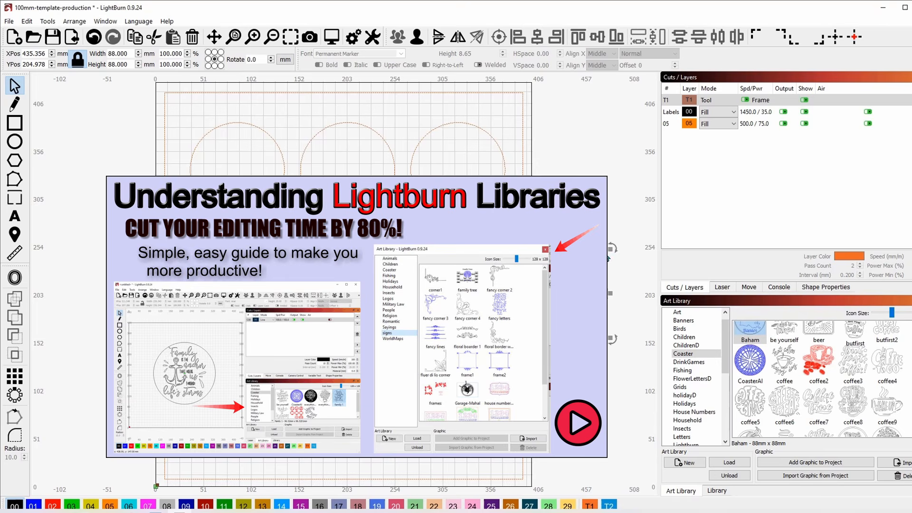
# - Drag the Baham design back into the centre template circle and deselect it
pyautogui.moveTo(567, 293); pyautogui.dragTo(349, 283)
pyautogui.click(577, 255)
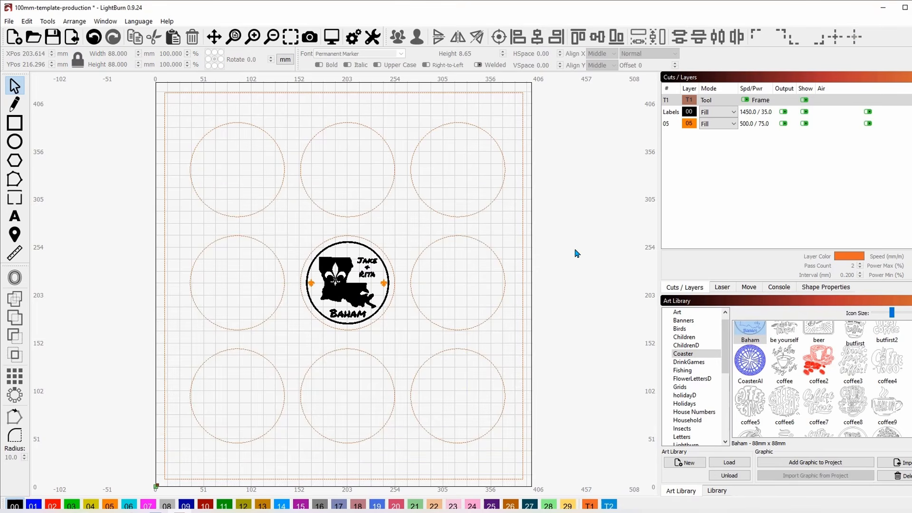